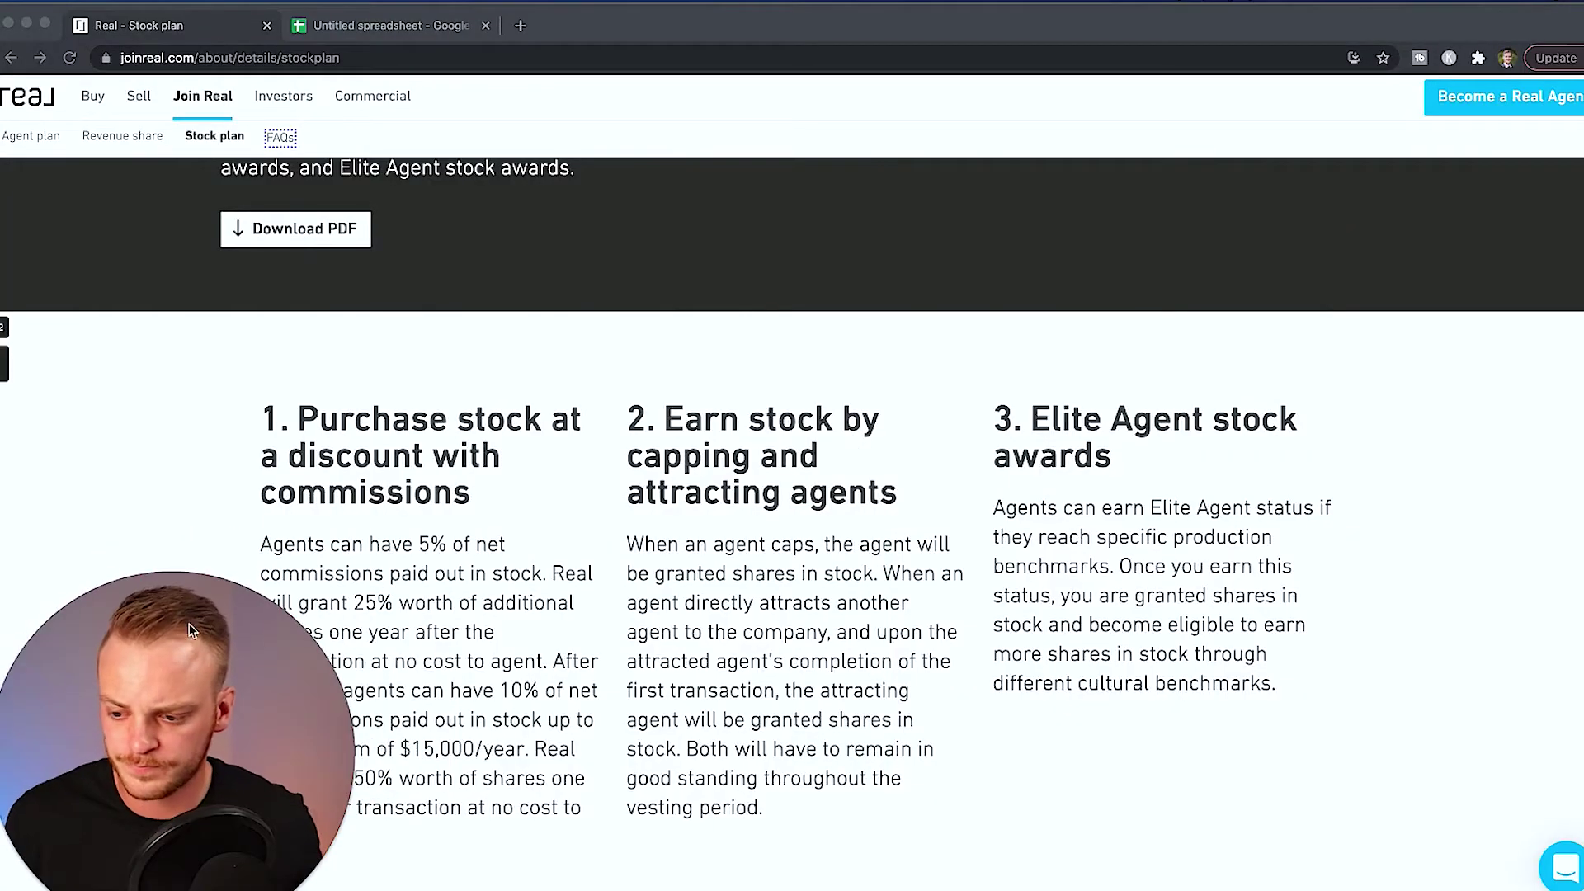
Step: Scroll Real's Stock plan page down to its three stock award programs
left_click_drag(189, 631, 1419, 153)
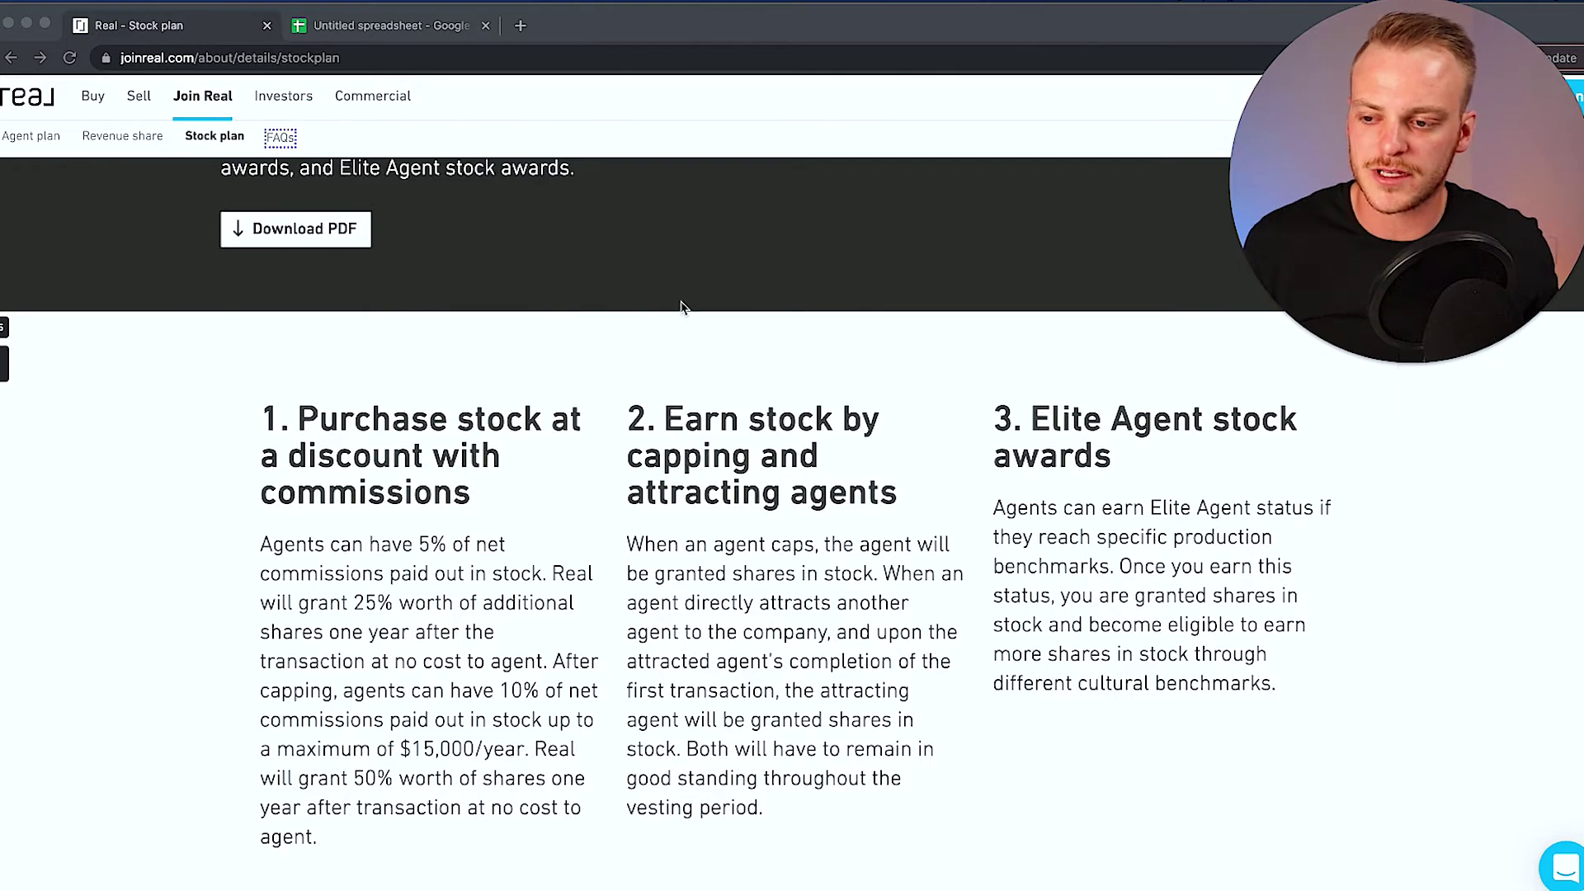
scroll(675, 380, "down", 1)
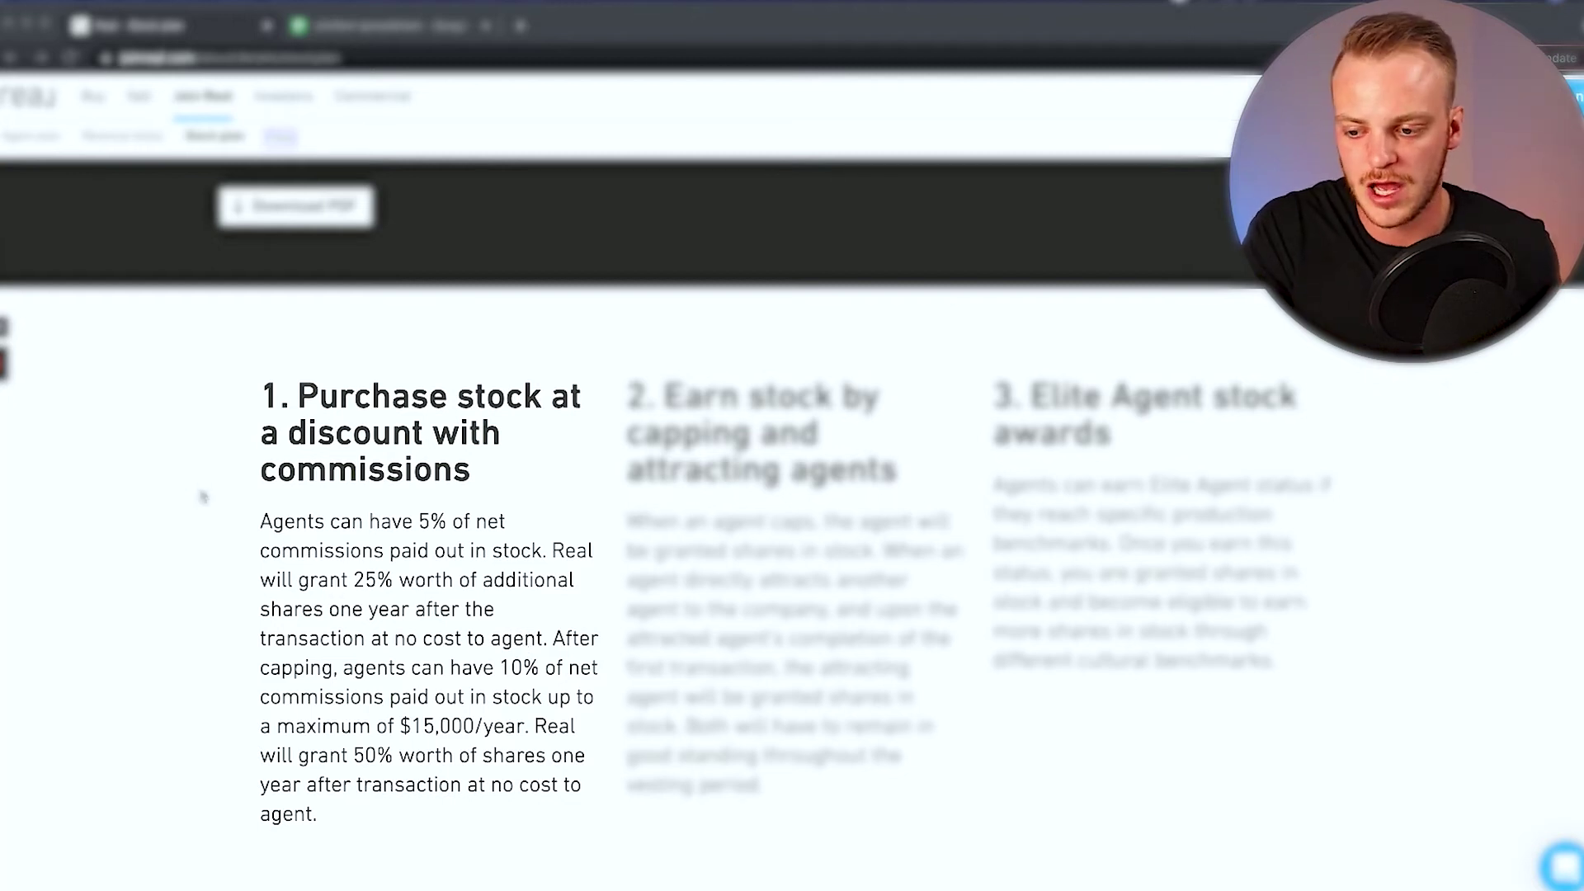
left_click(373, 26)
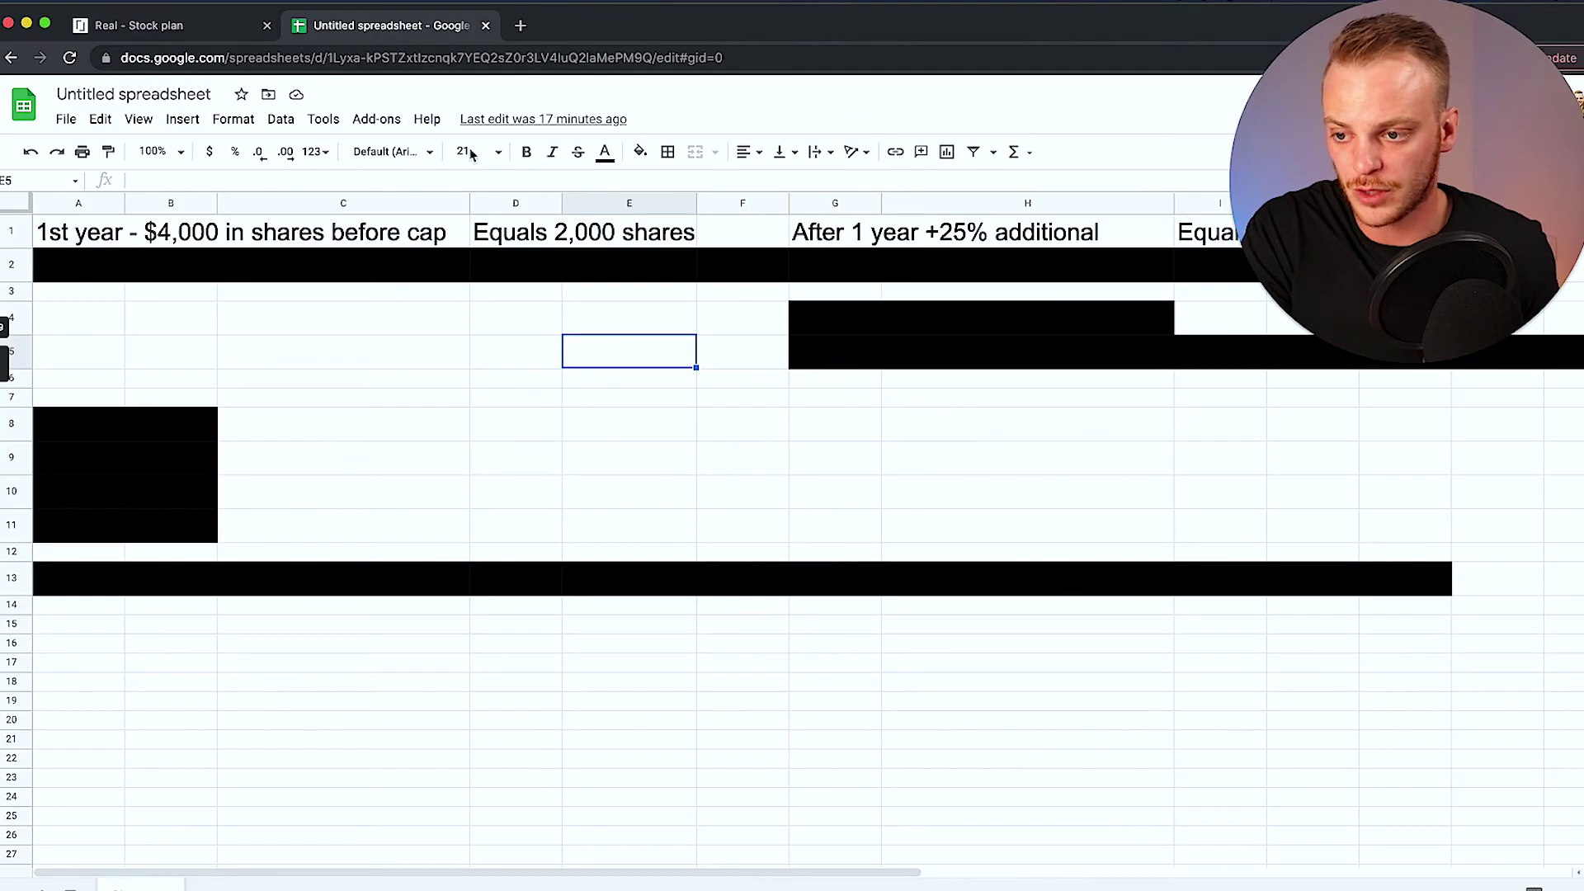
left_click_drag(1358, 237, 1345, 761)
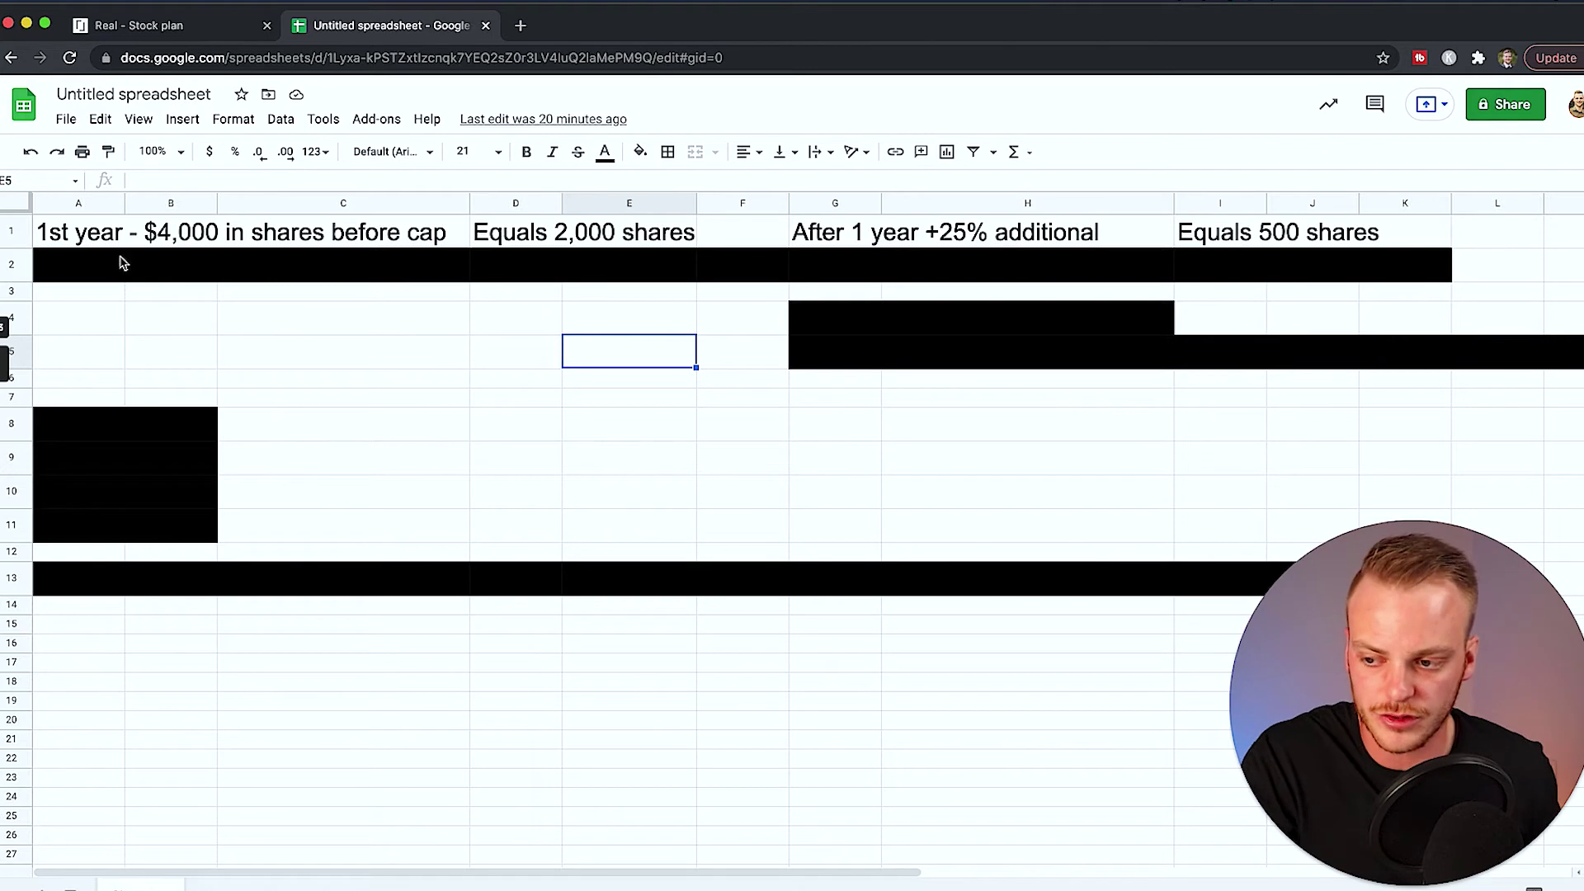
left_click_drag(82, 268, 1401, 281)
Step: Fill row 2 white to reveal '$15,000 after cap' with its 7,500 and 3,750 shares
left_click(640, 151)
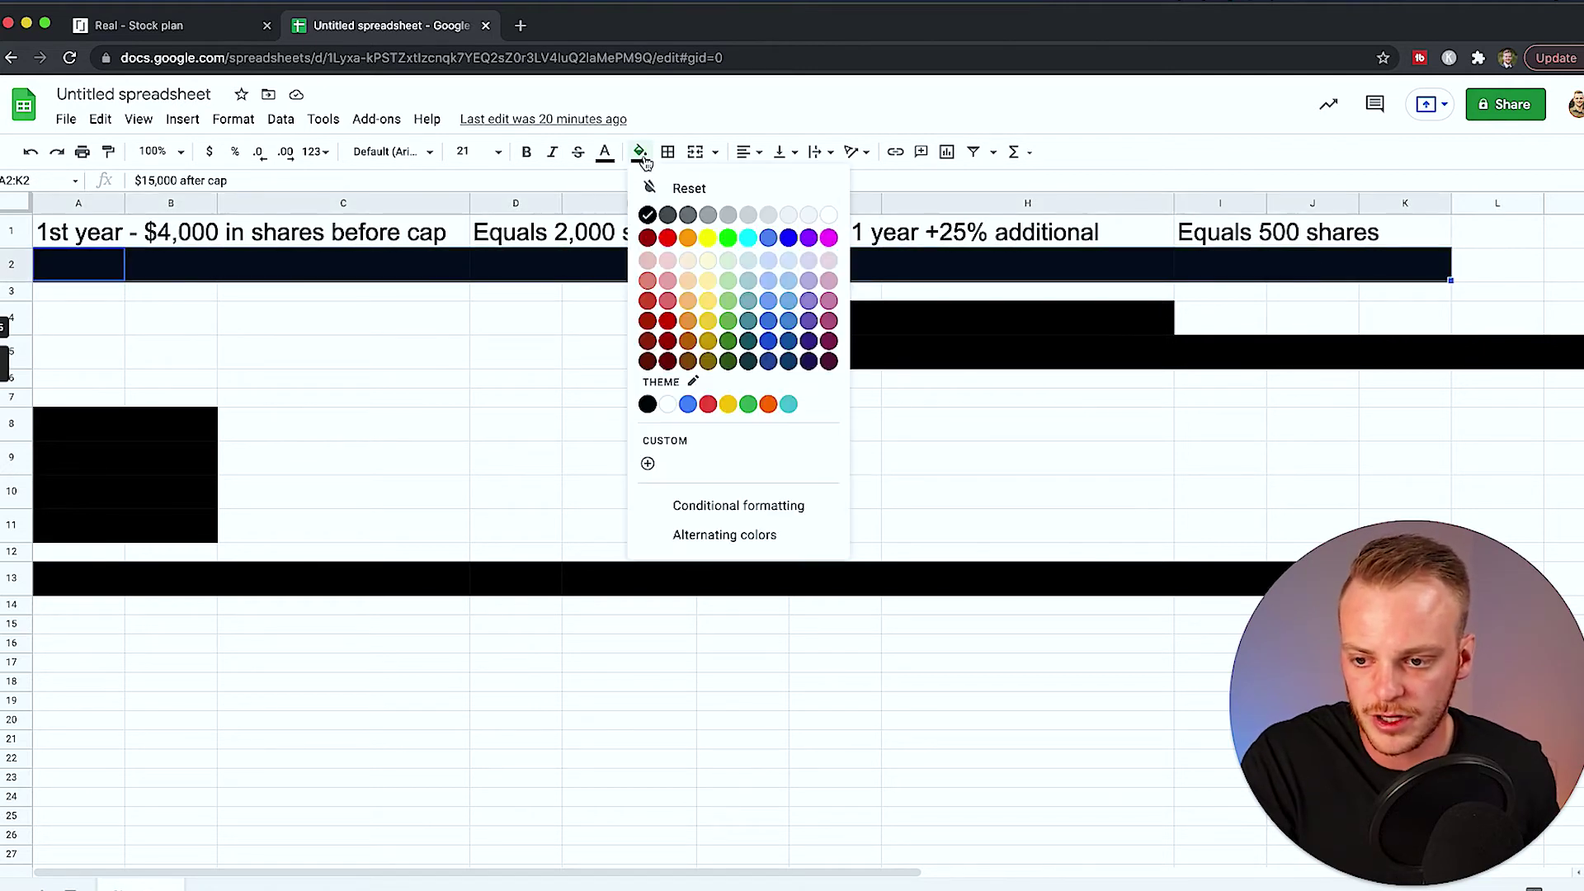
left_click(826, 217)
left_click(156, 311)
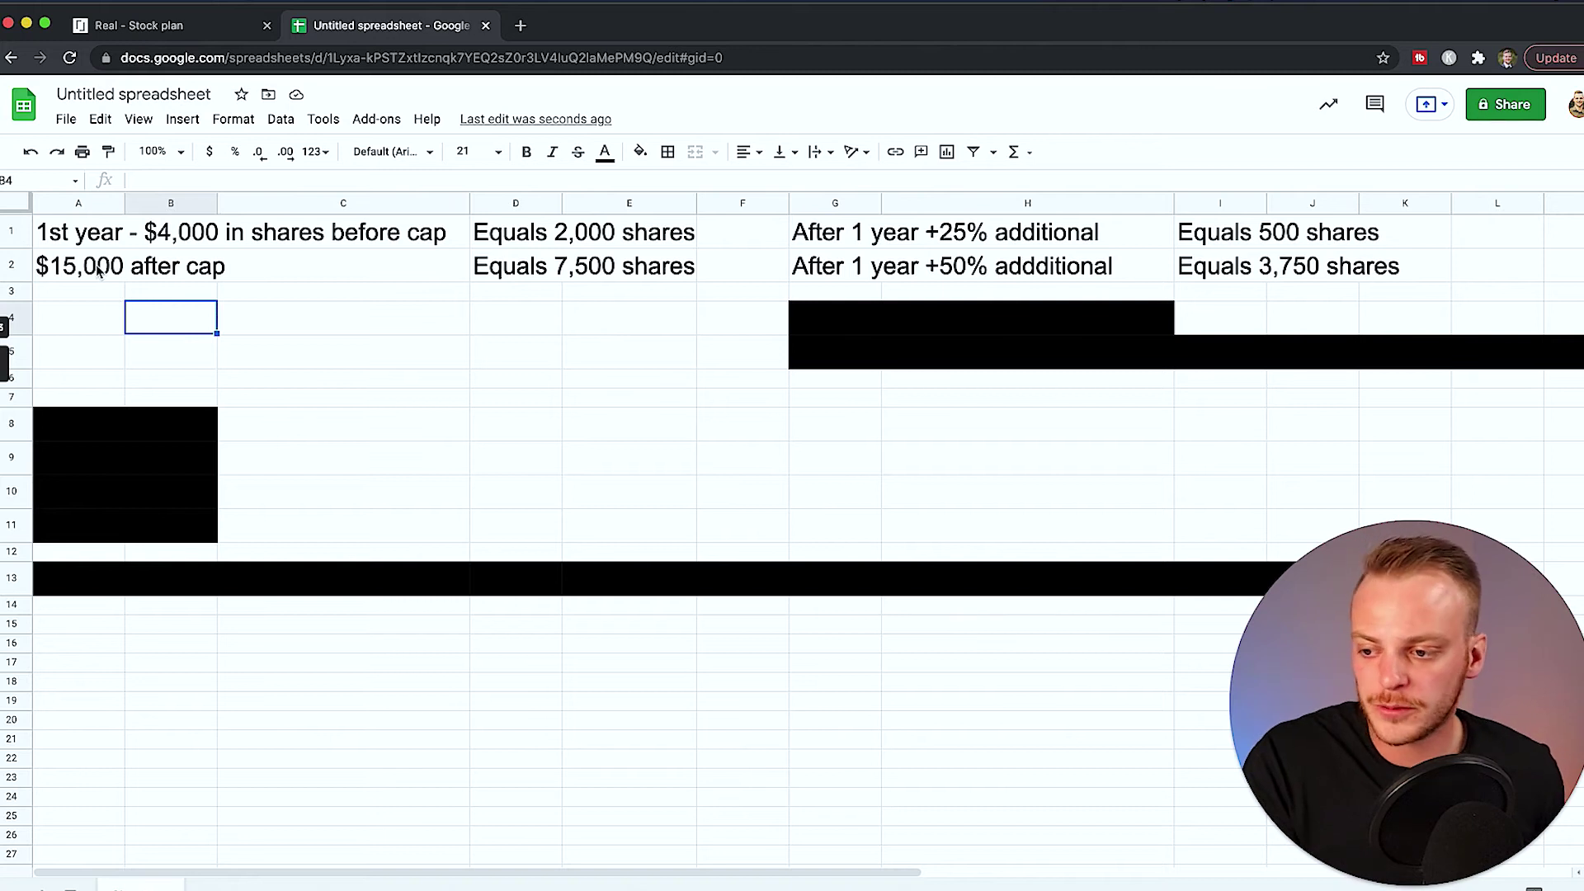
Step: Compare with the stock plan page, then check the '$15,000 after cap' and 'Equals 7,500 shares' cells
left_click(138, 26)
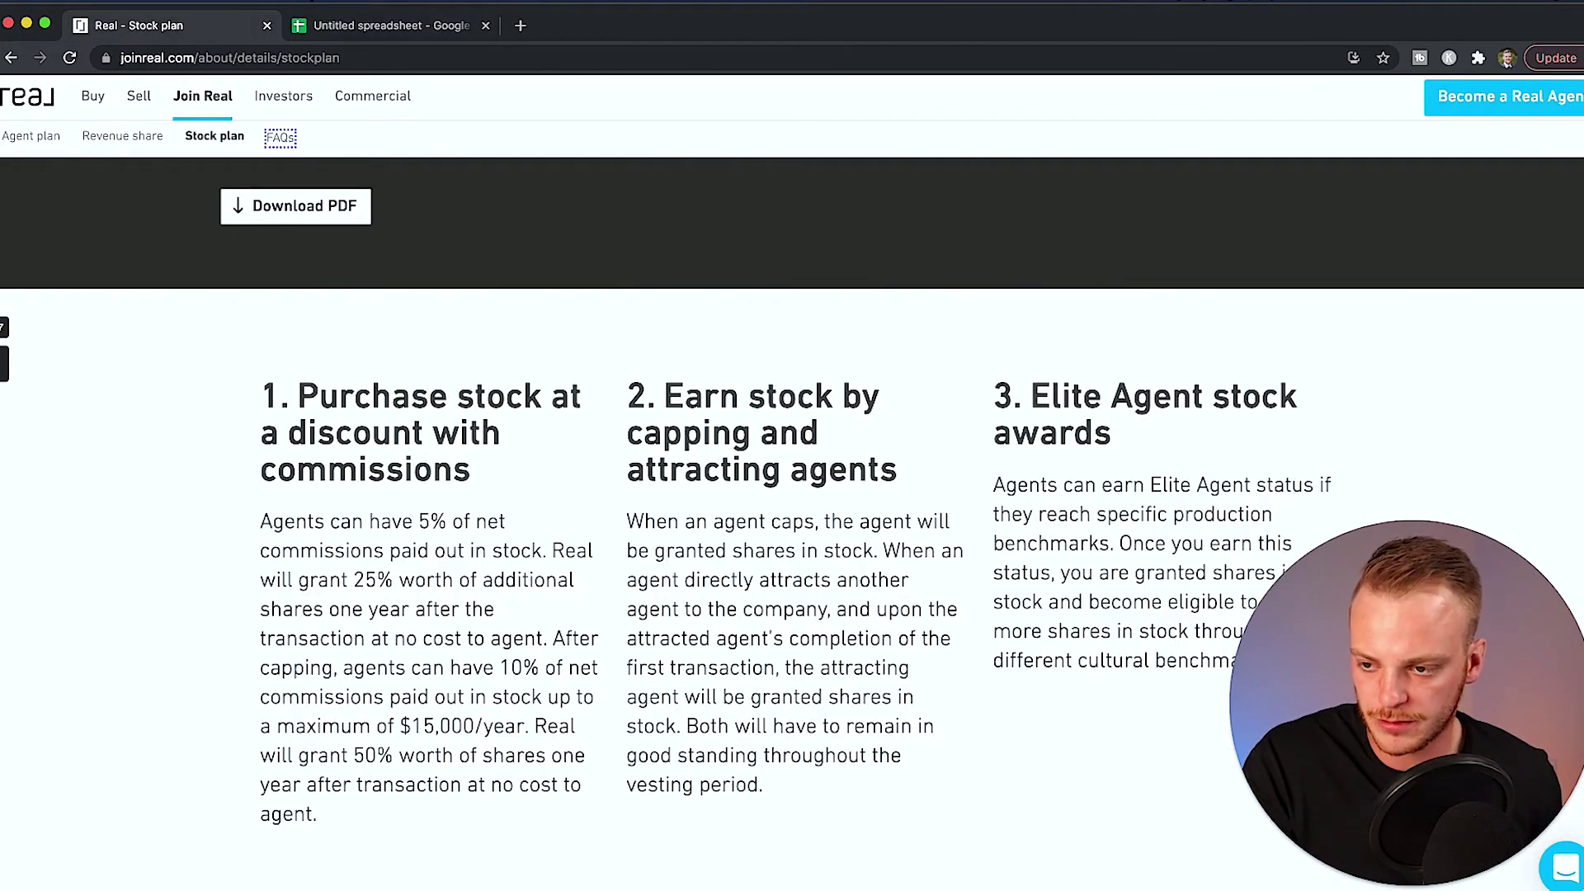
left_click(379, 28)
left_click(94, 276)
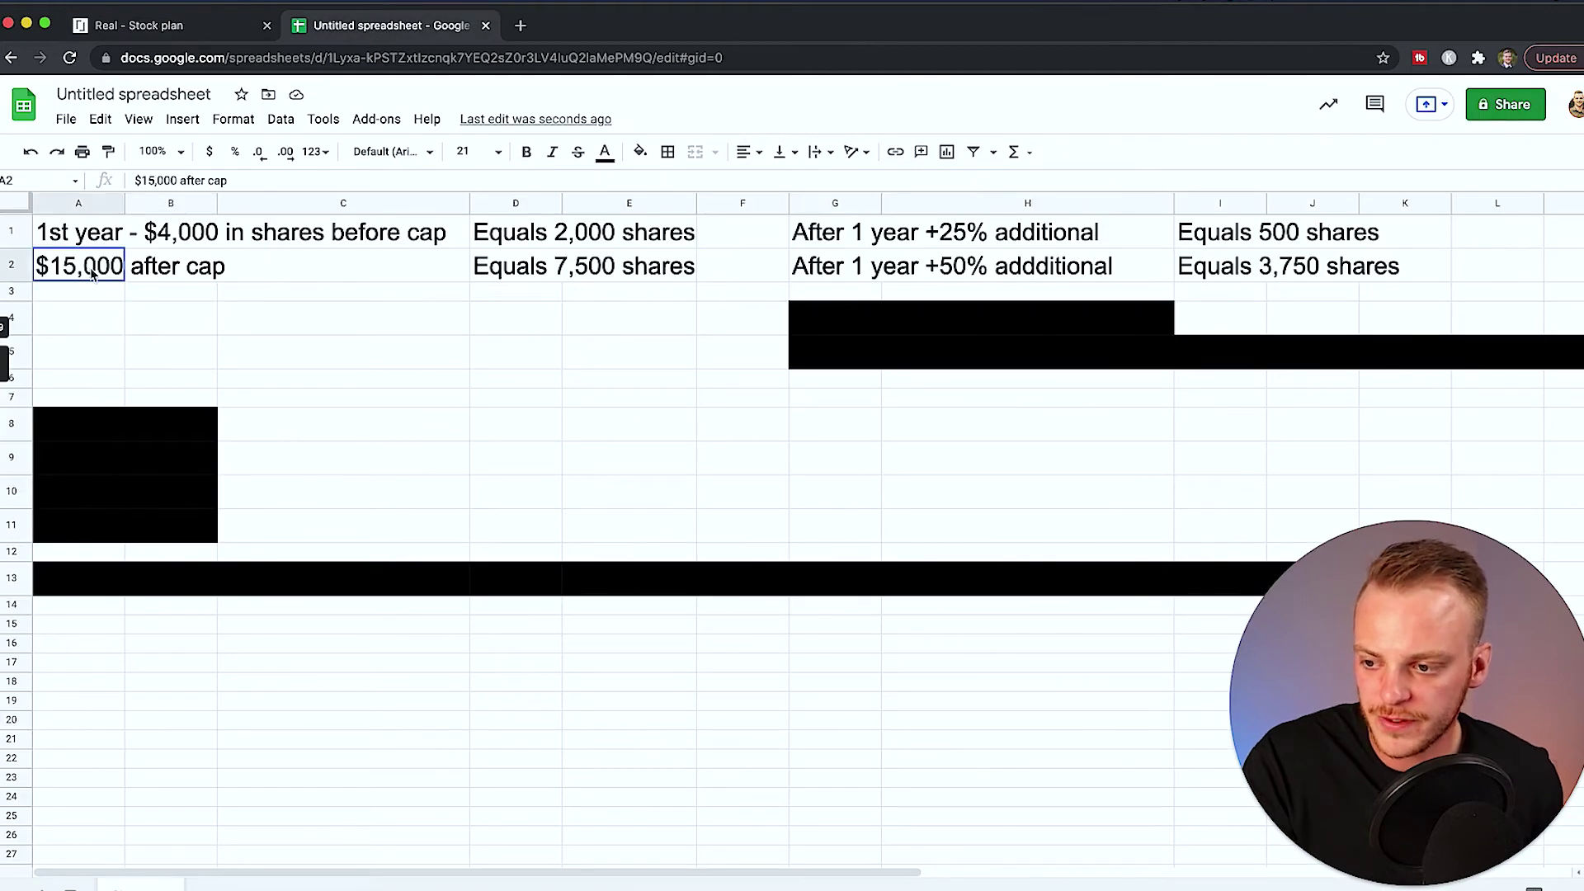
left_click(522, 274)
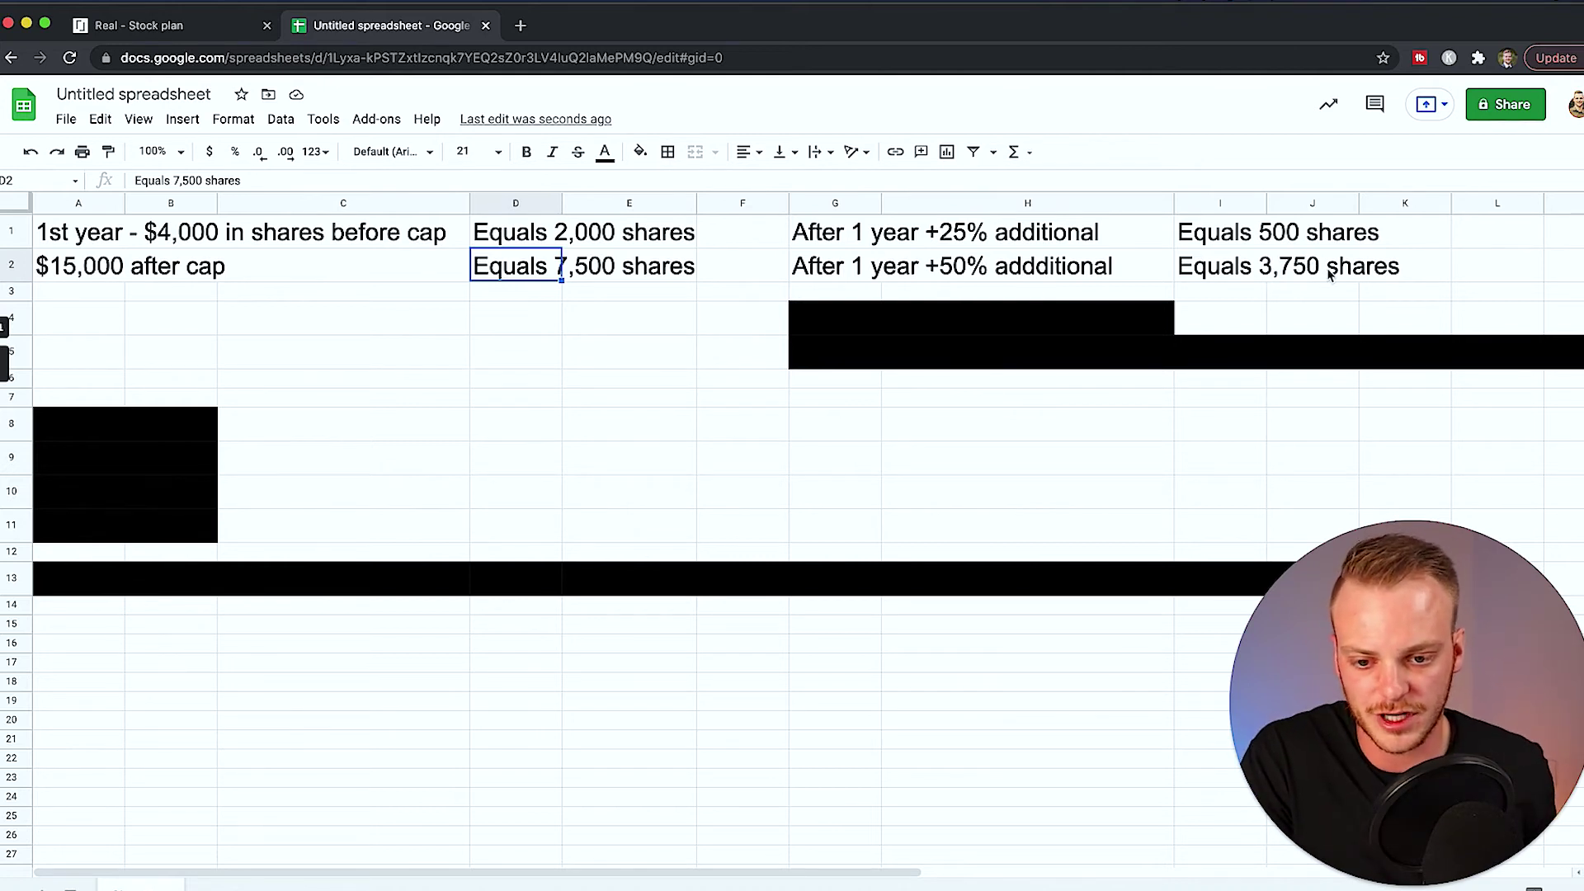
left_click_drag(860, 325, 1510, 374)
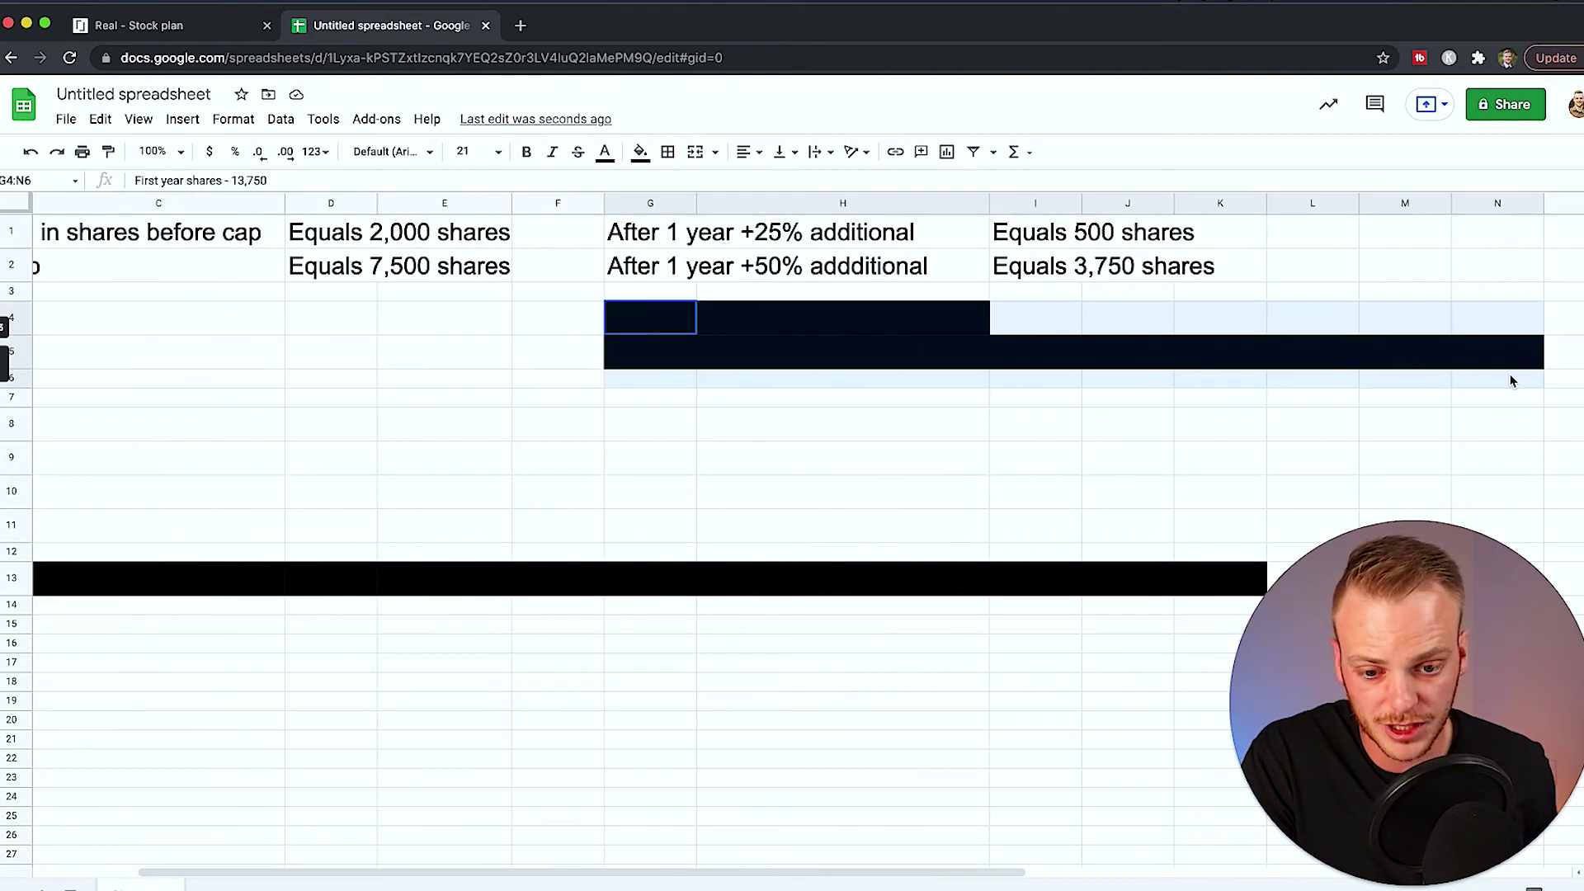
left_click(641, 151)
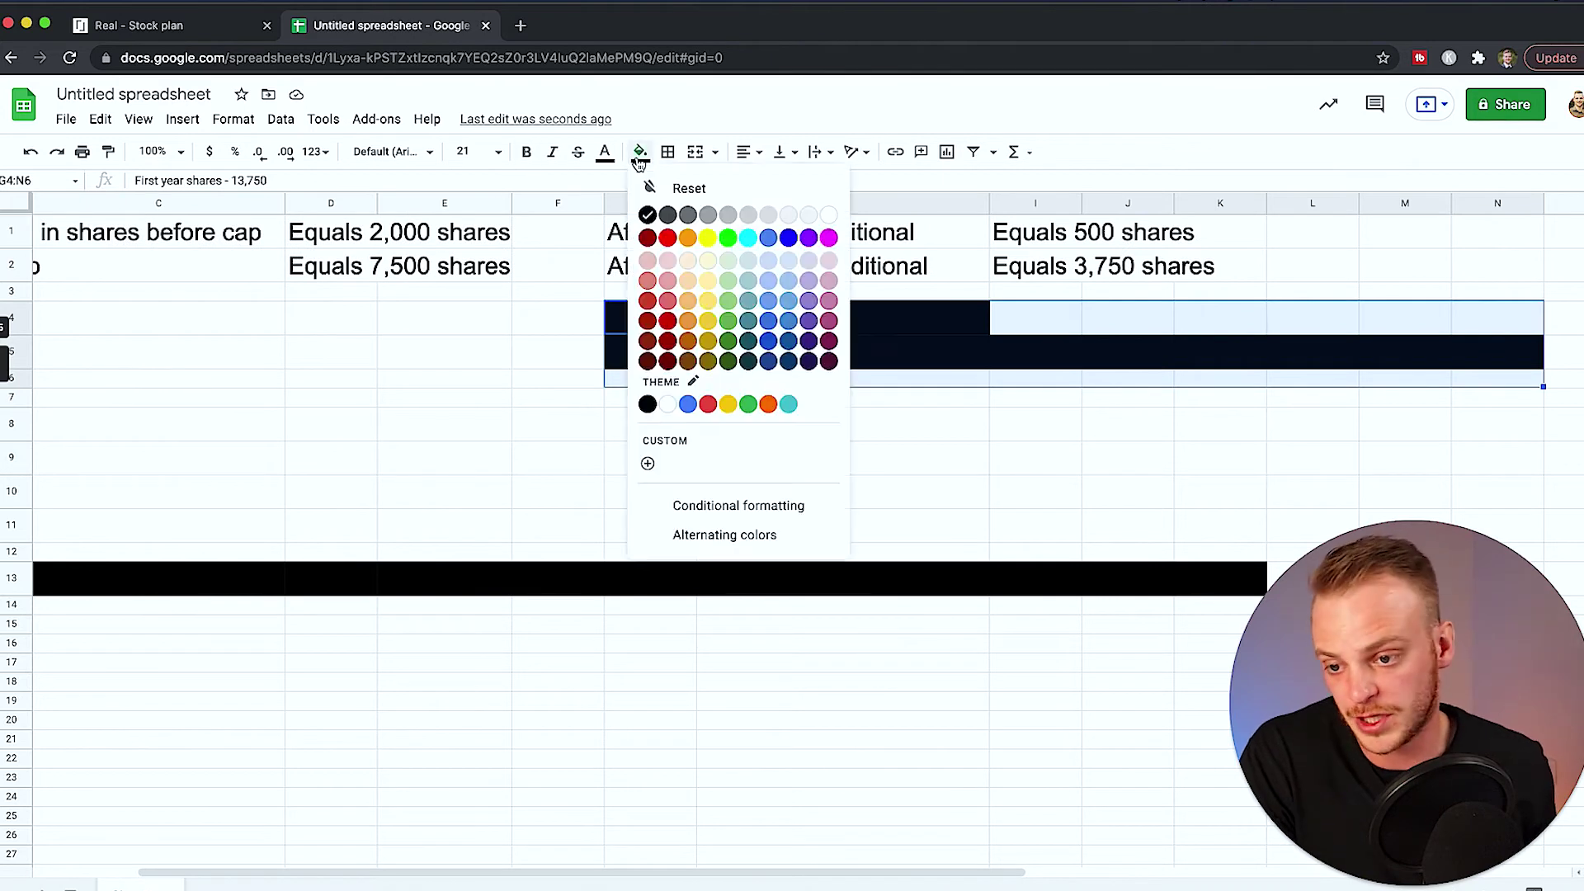
left_click(829, 216)
left_click(726, 397)
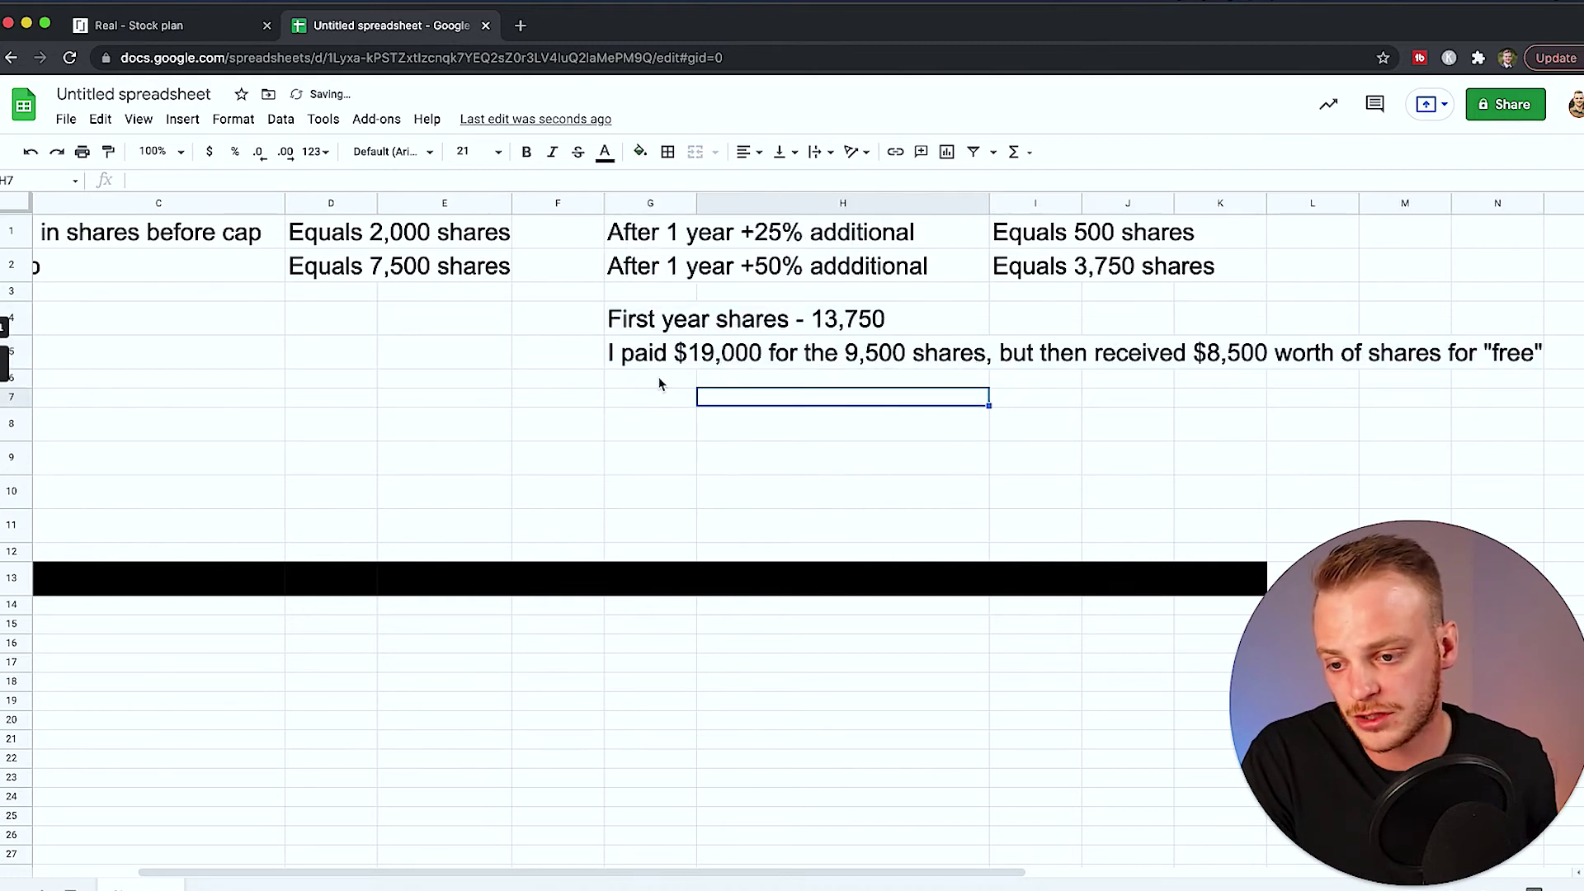
left_click_drag(667, 324, 850, 326)
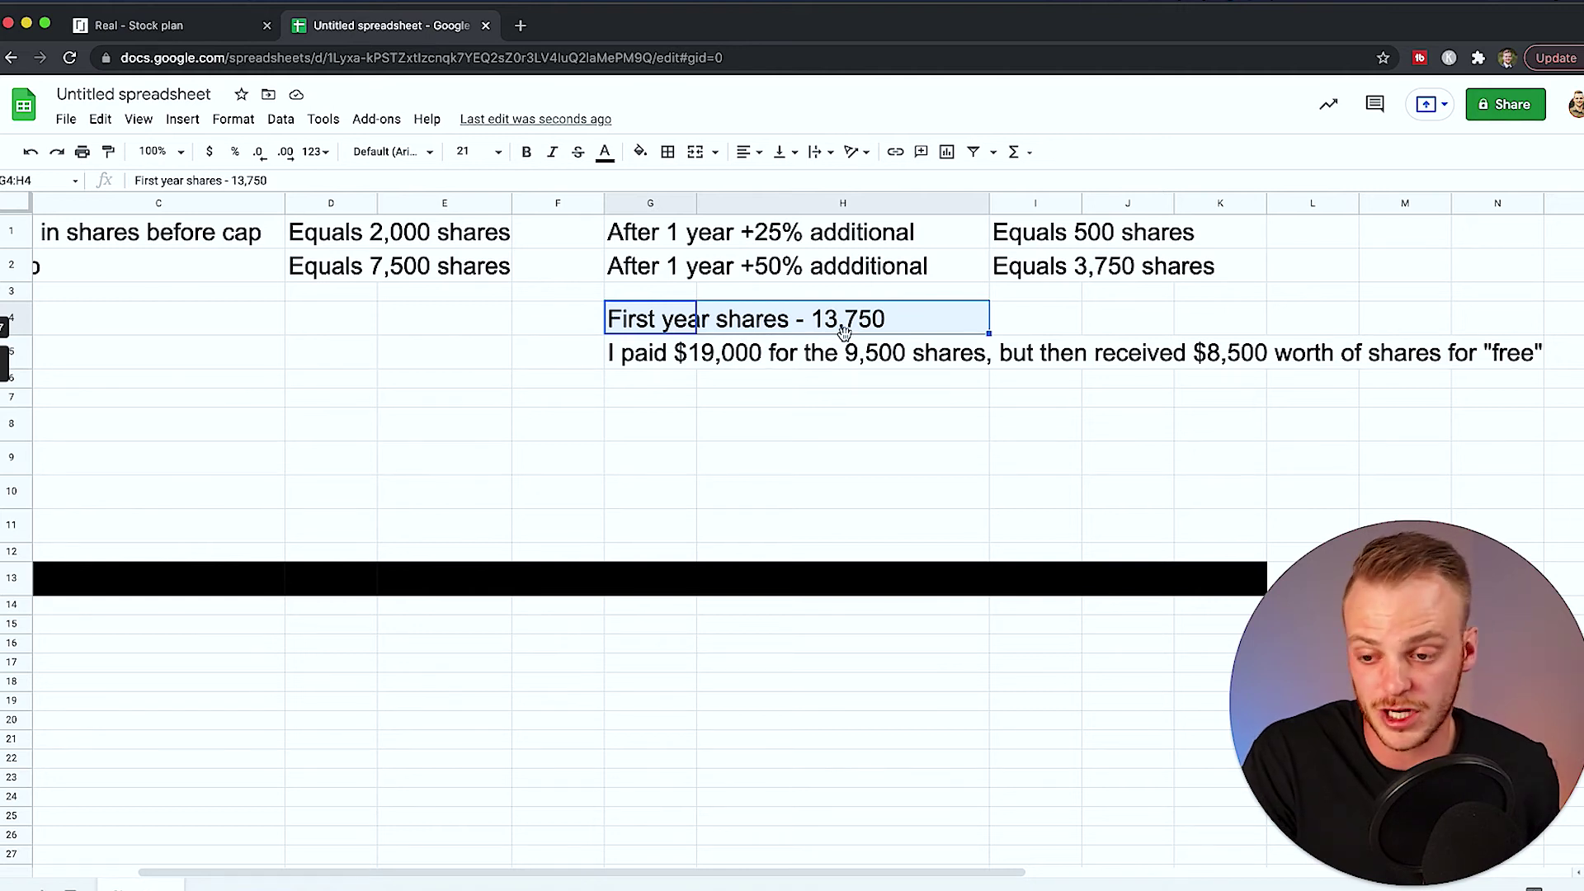
scroll(646, 360, "left", 3)
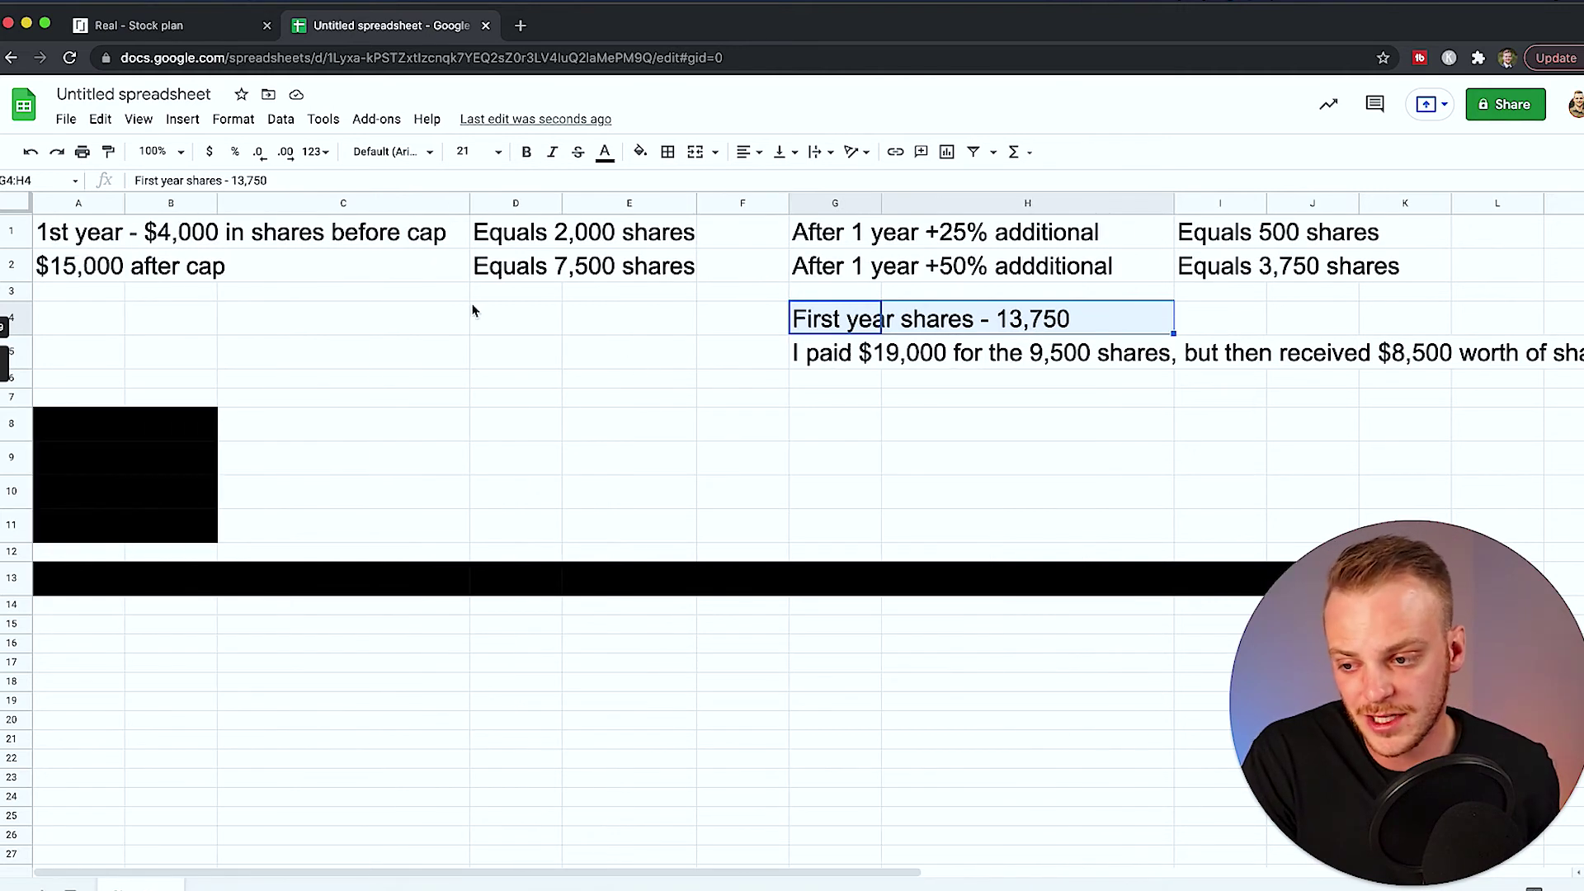
left_click(190, 239)
left_click(101, 277)
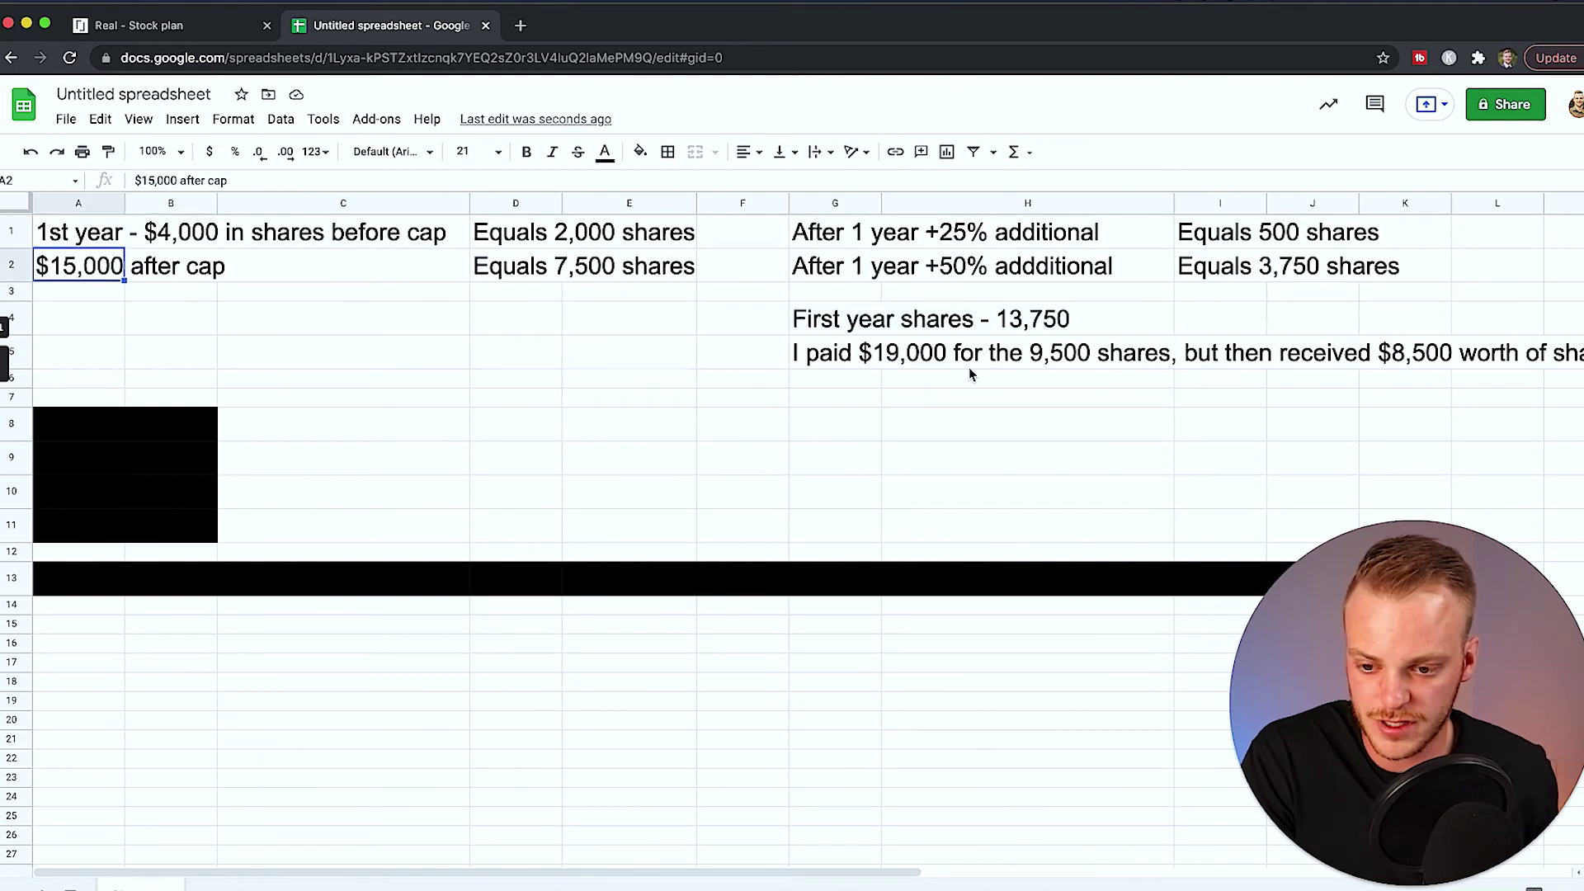
left_click(874, 356)
scroll(873, 357, "right", 1)
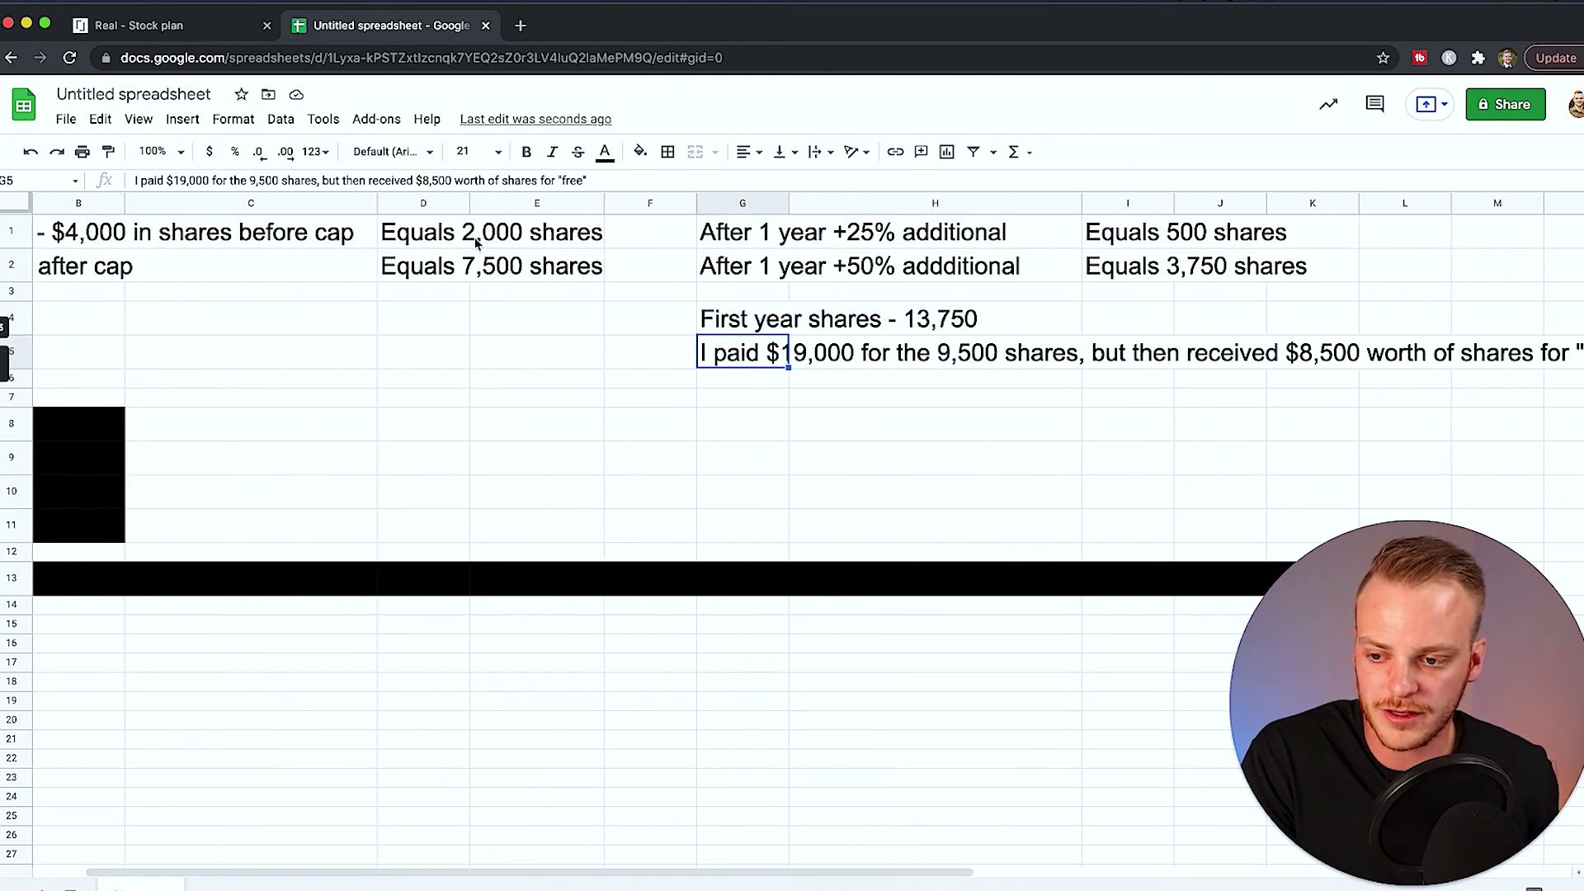
scroll(821, 350, "right", 2)
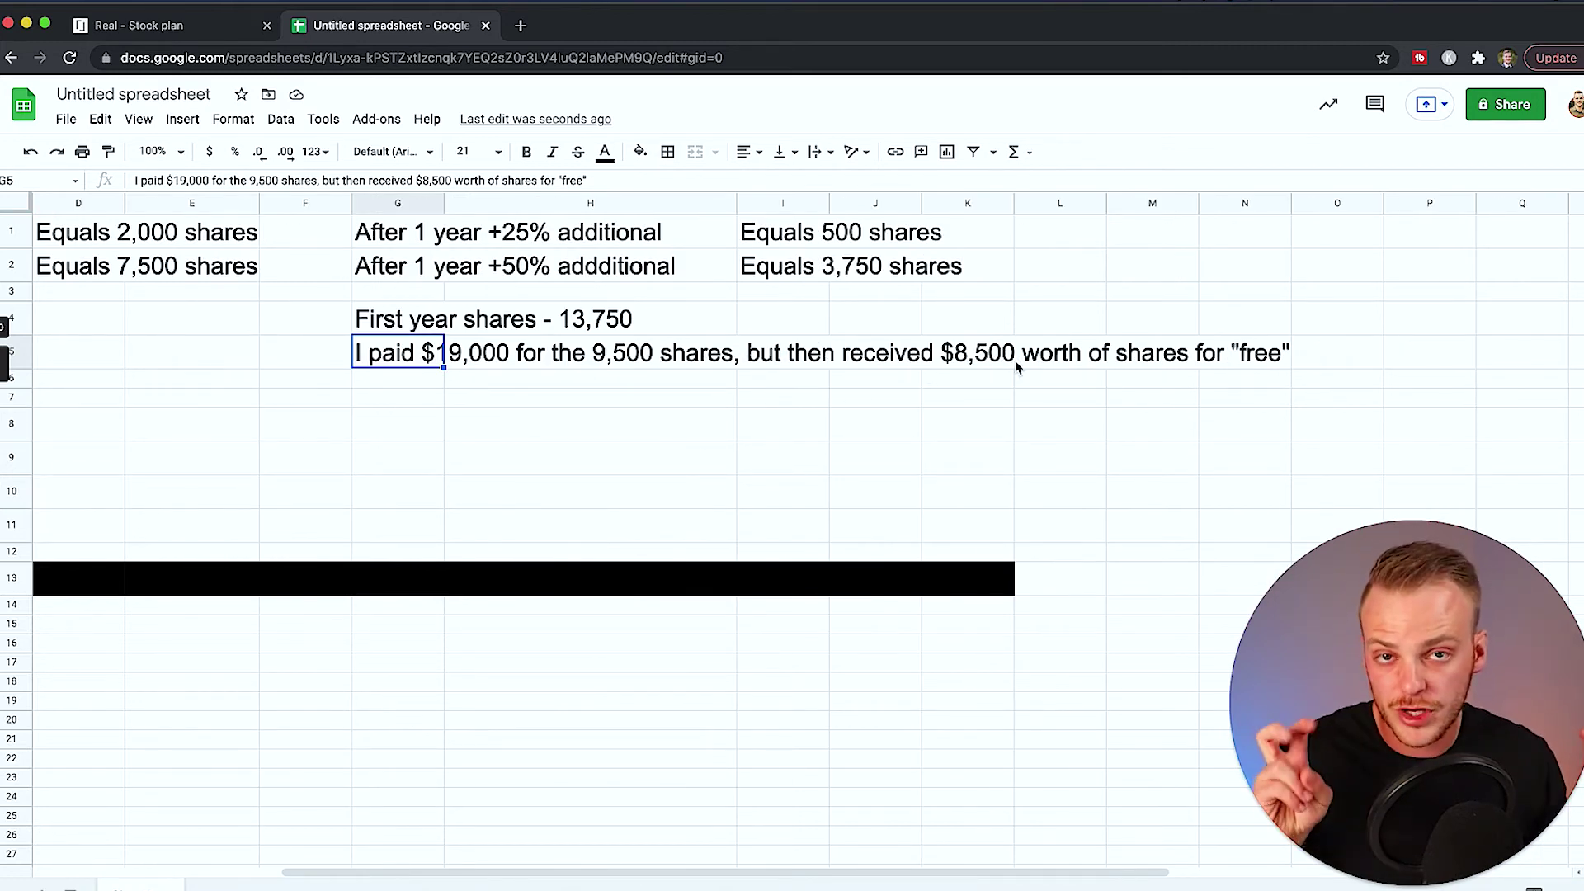
left_click(828, 236)
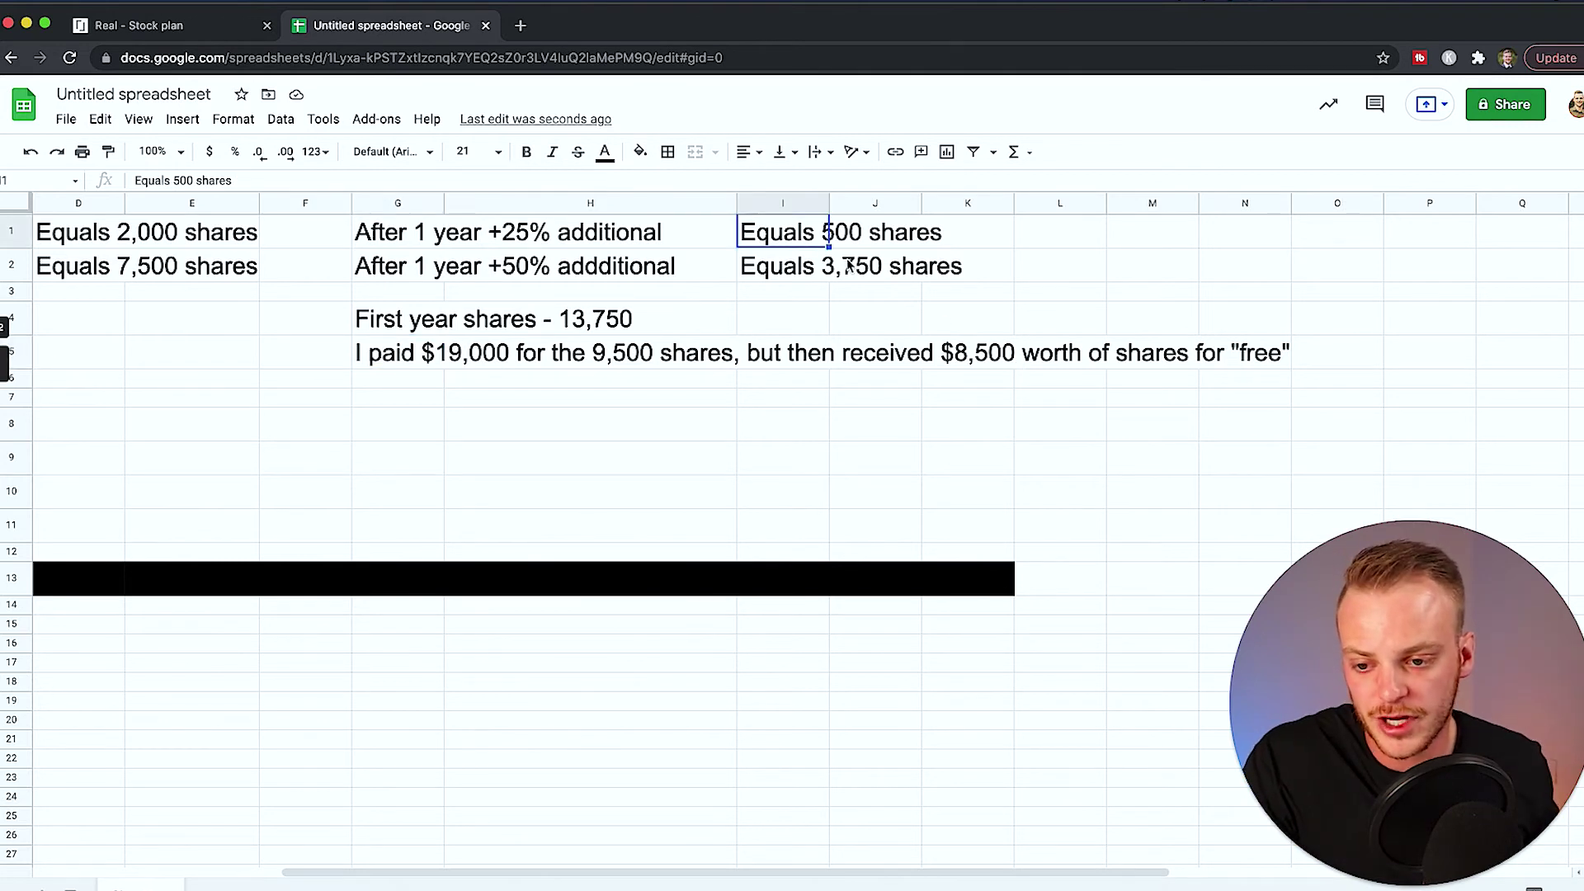
left_click(813, 277)
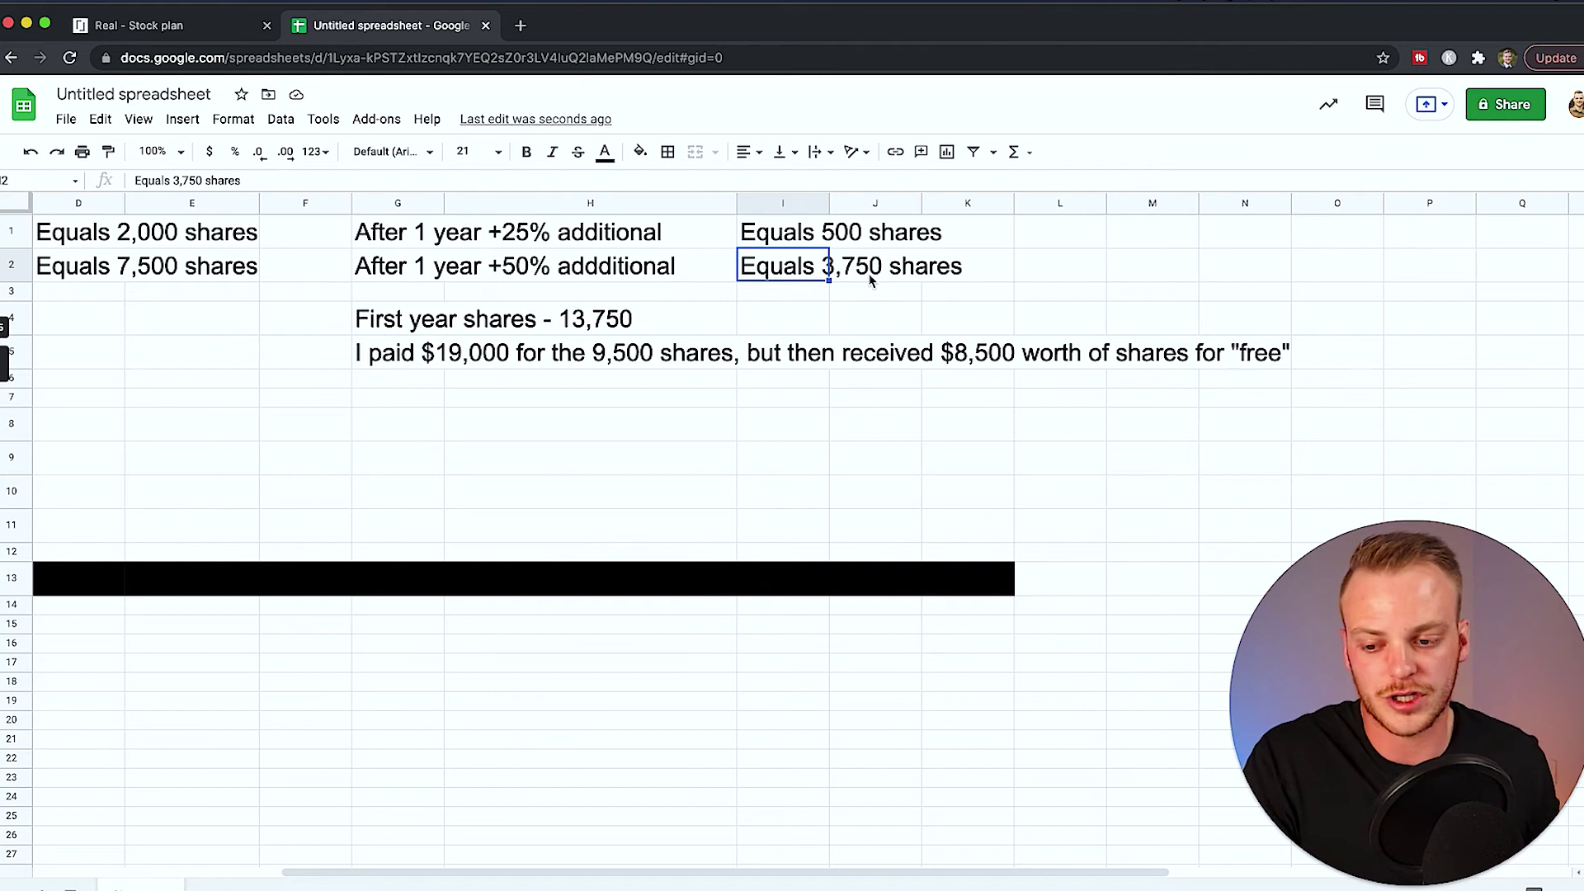
scroll(790, 403, "left", 5)
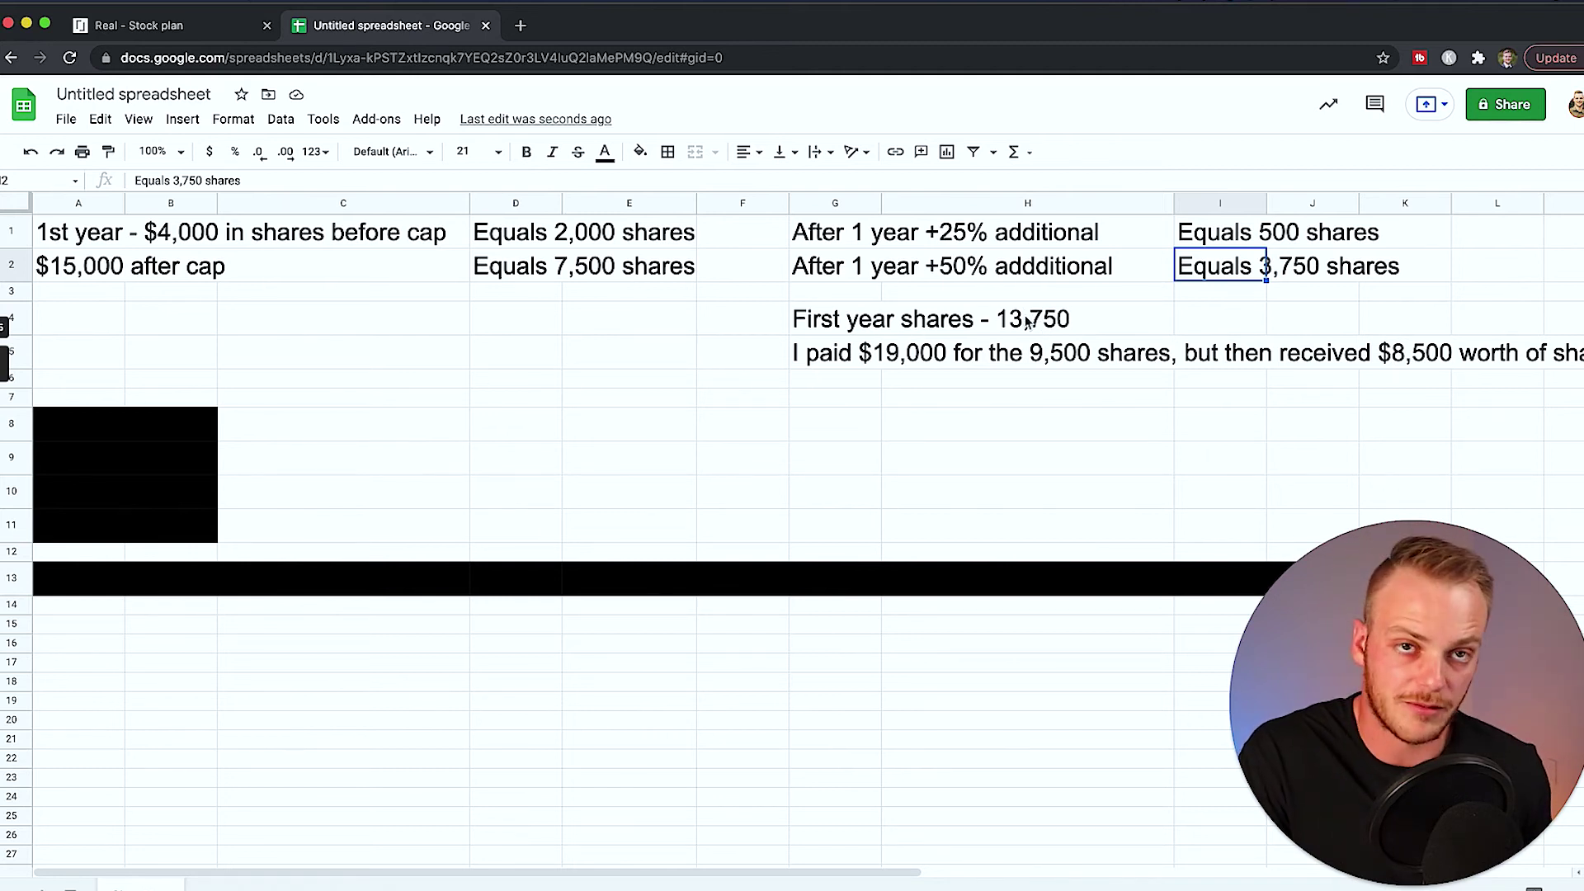
left_click_drag(67, 425, 206, 530)
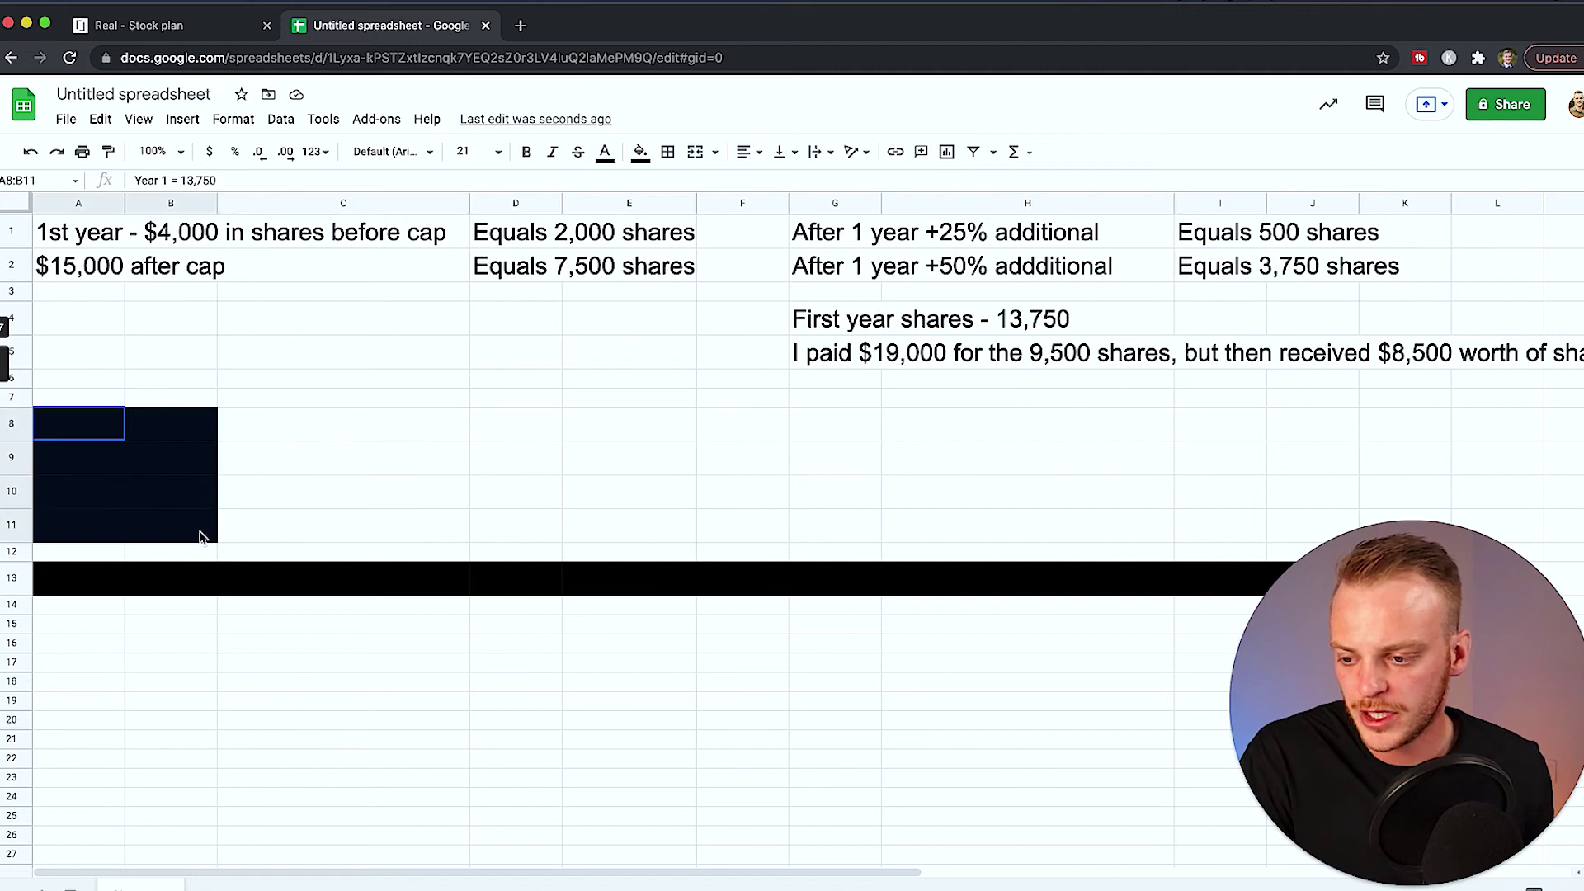
Step: Fill A8:B11 white to show the Year 1–4 shares: 13,750, 13,000, 12,000, 11,000
left_click(640, 152)
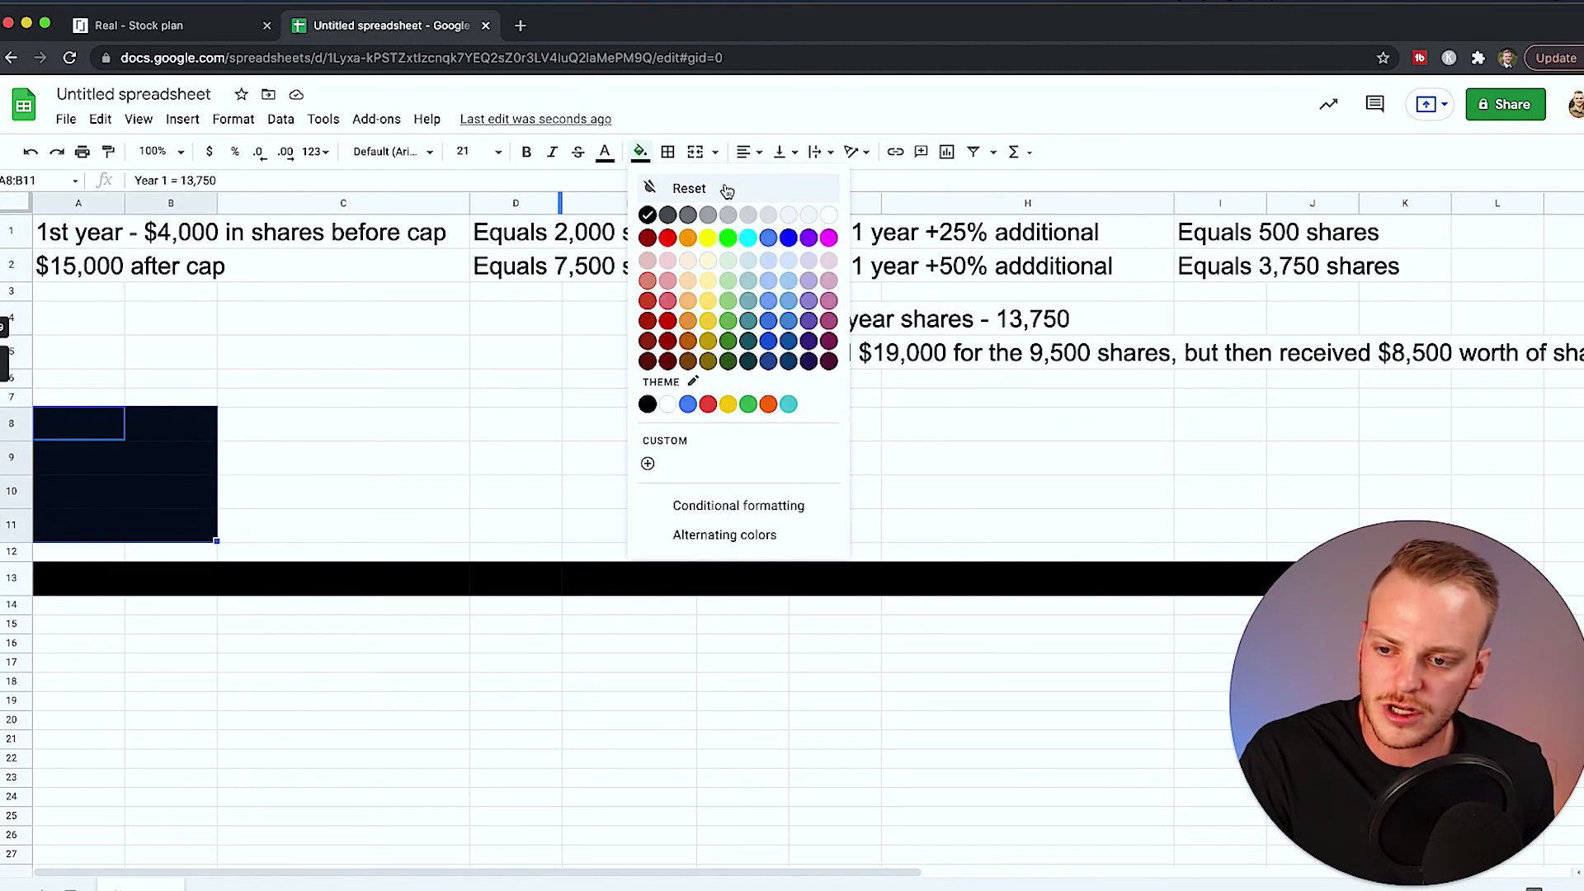
left_click(824, 217)
left_click(356, 452)
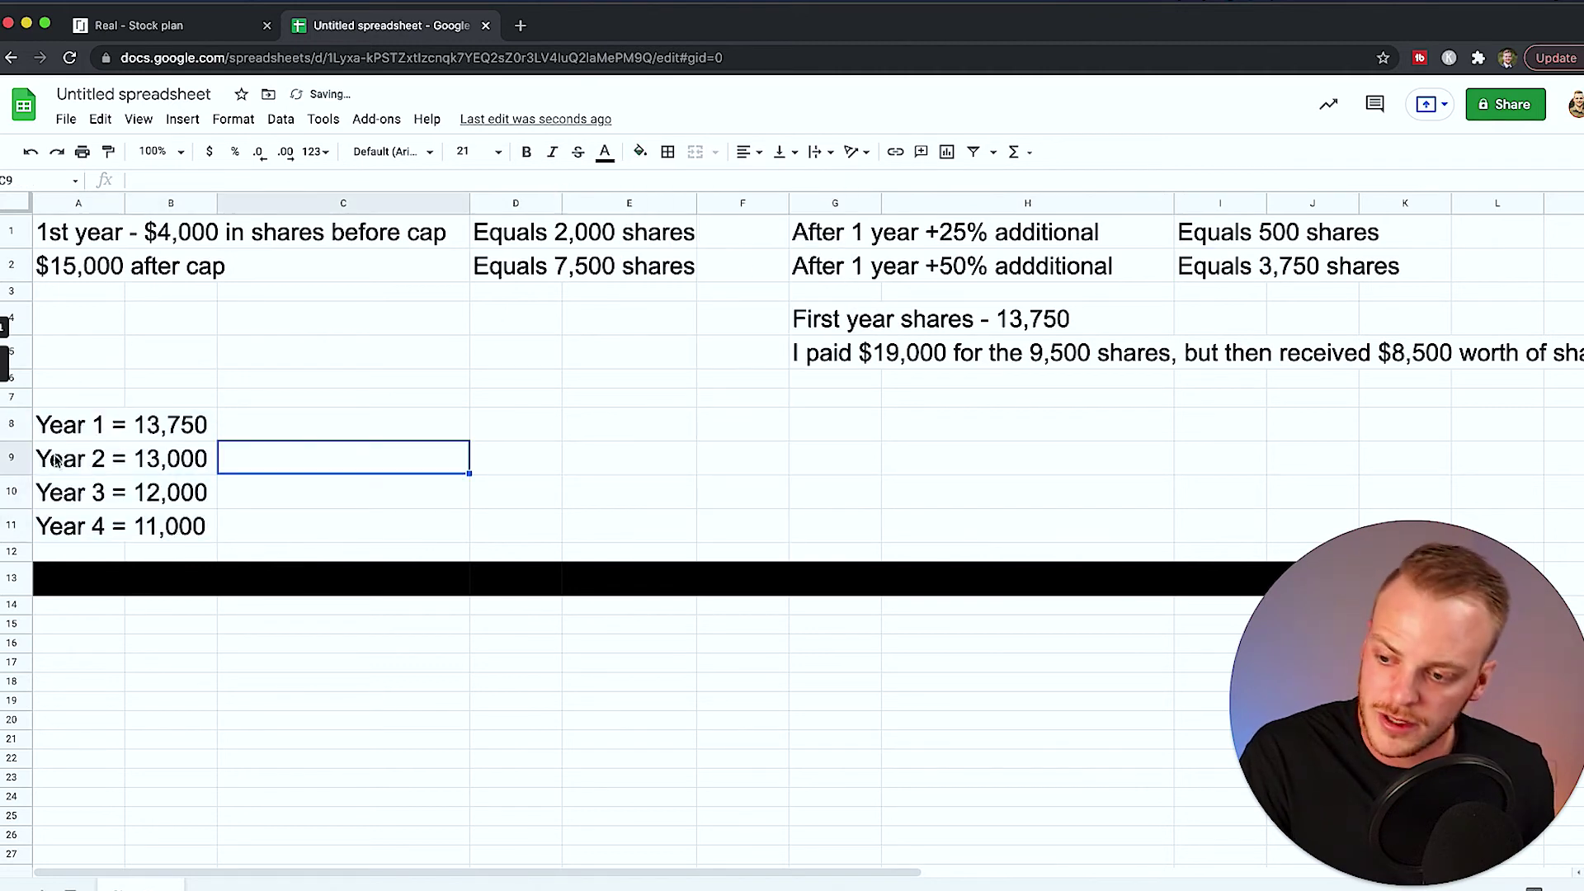
left_click(164, 431)
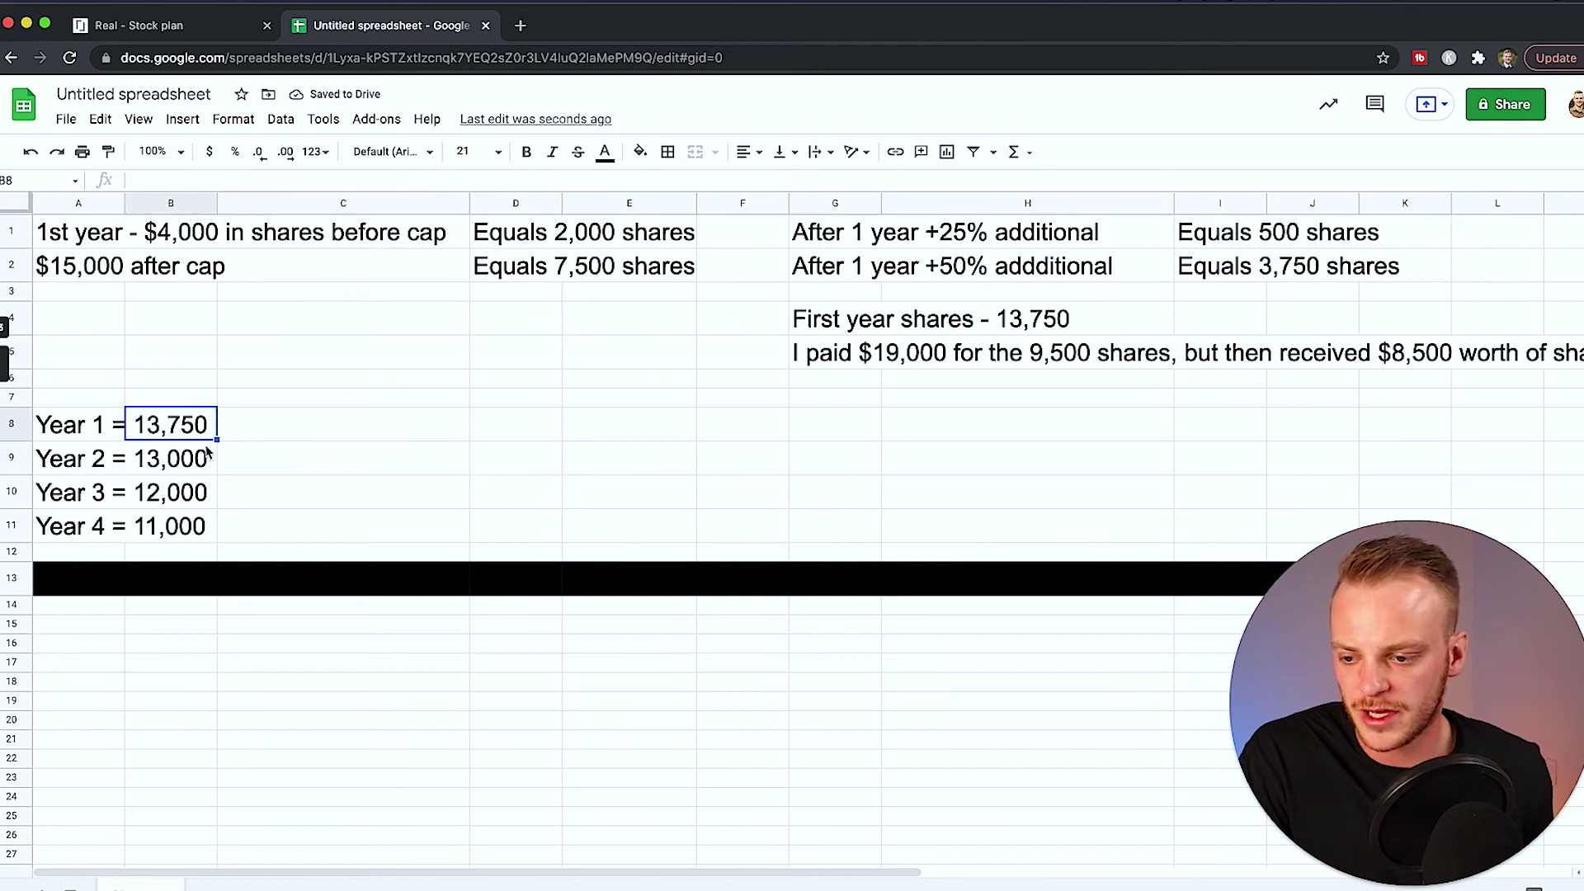
scroll(208, 452, "down", 1)
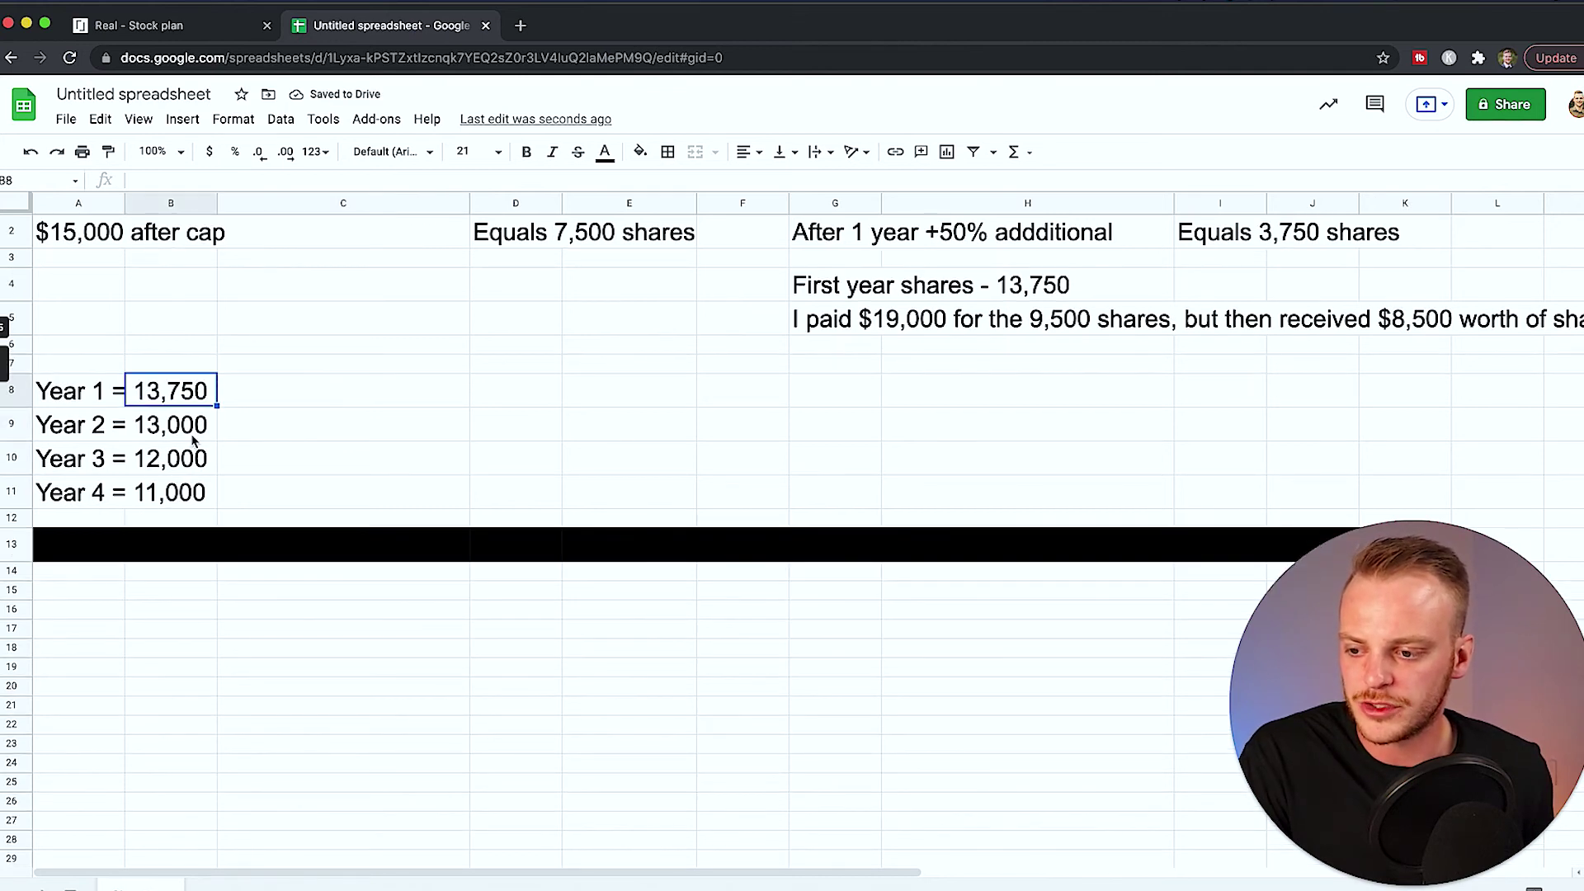
scroll(198, 446, "down", 1)
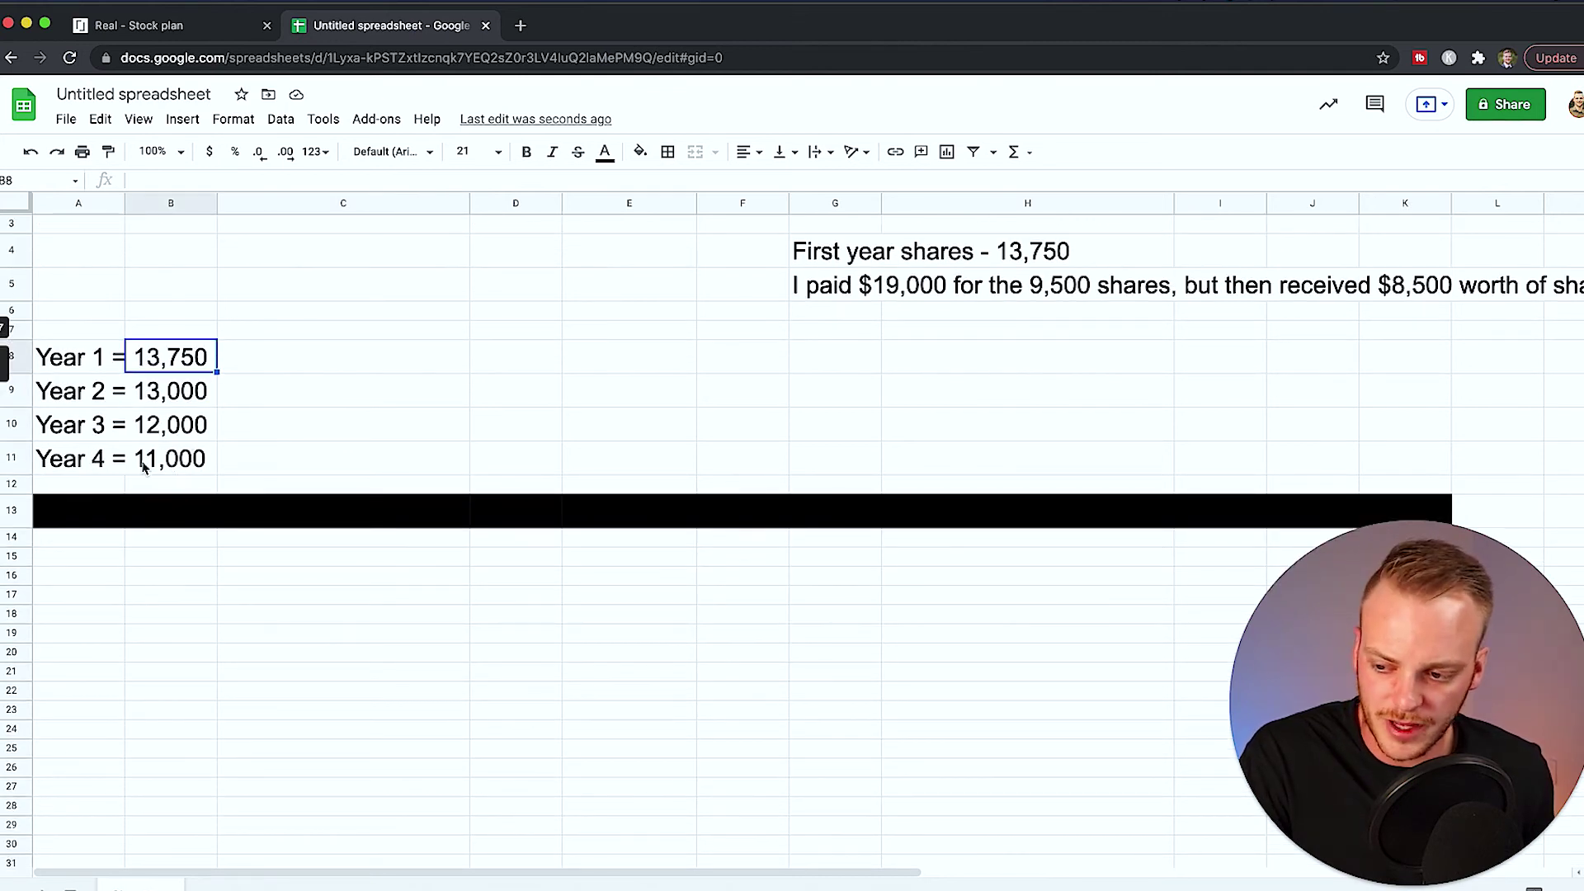
scroll(163, 468, "up", 2)
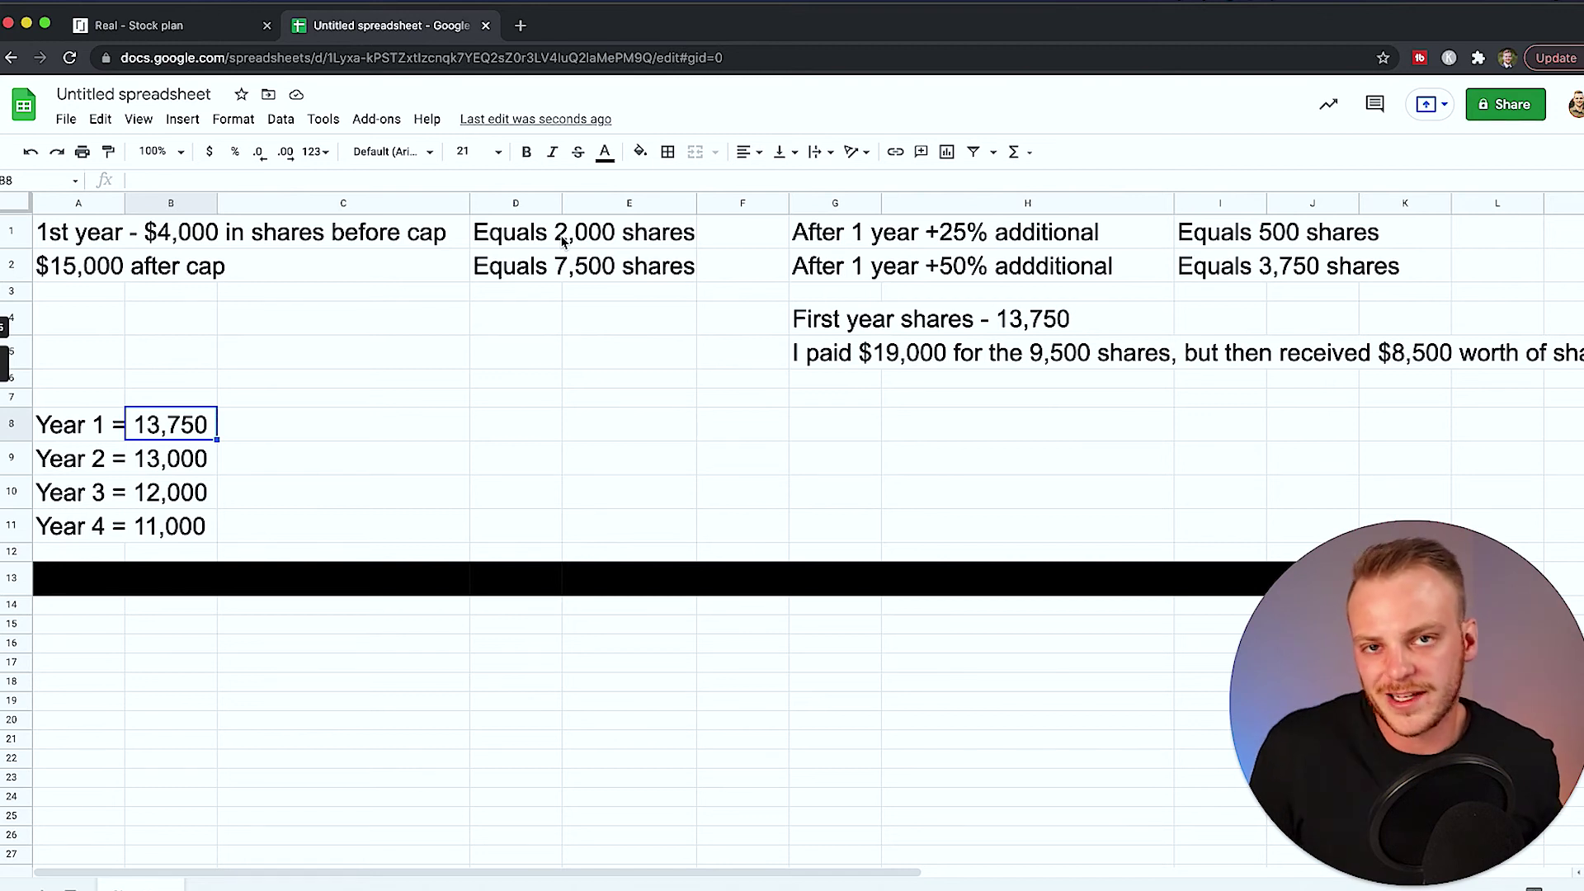
Step: Check the Real stock plan tab, then return and select black-covered cell A13
left_click(144, 26)
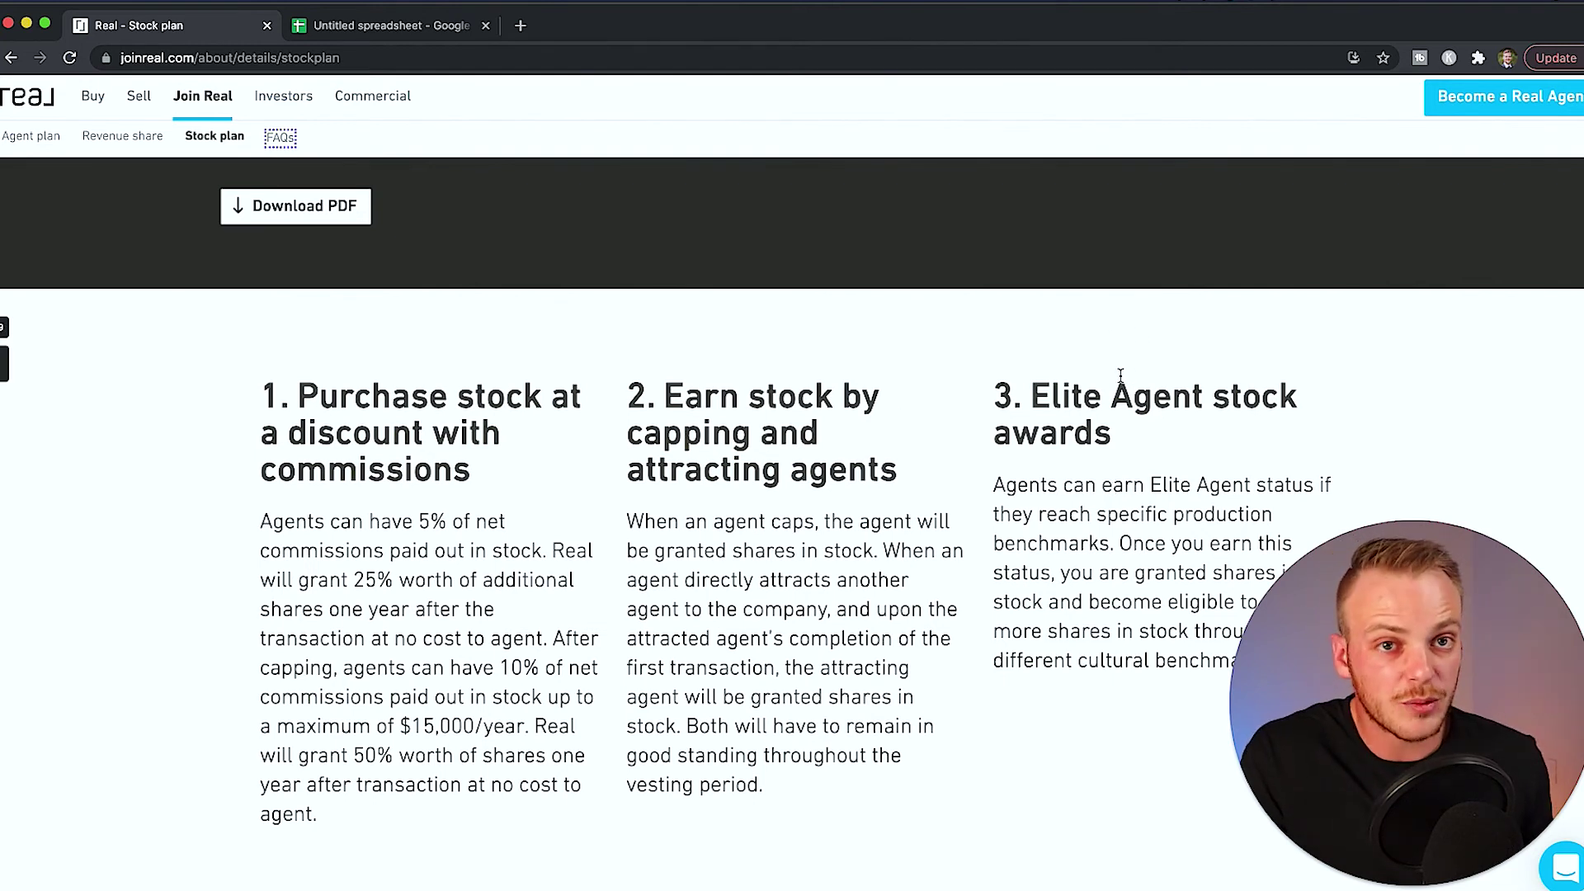
left_click(338, 27)
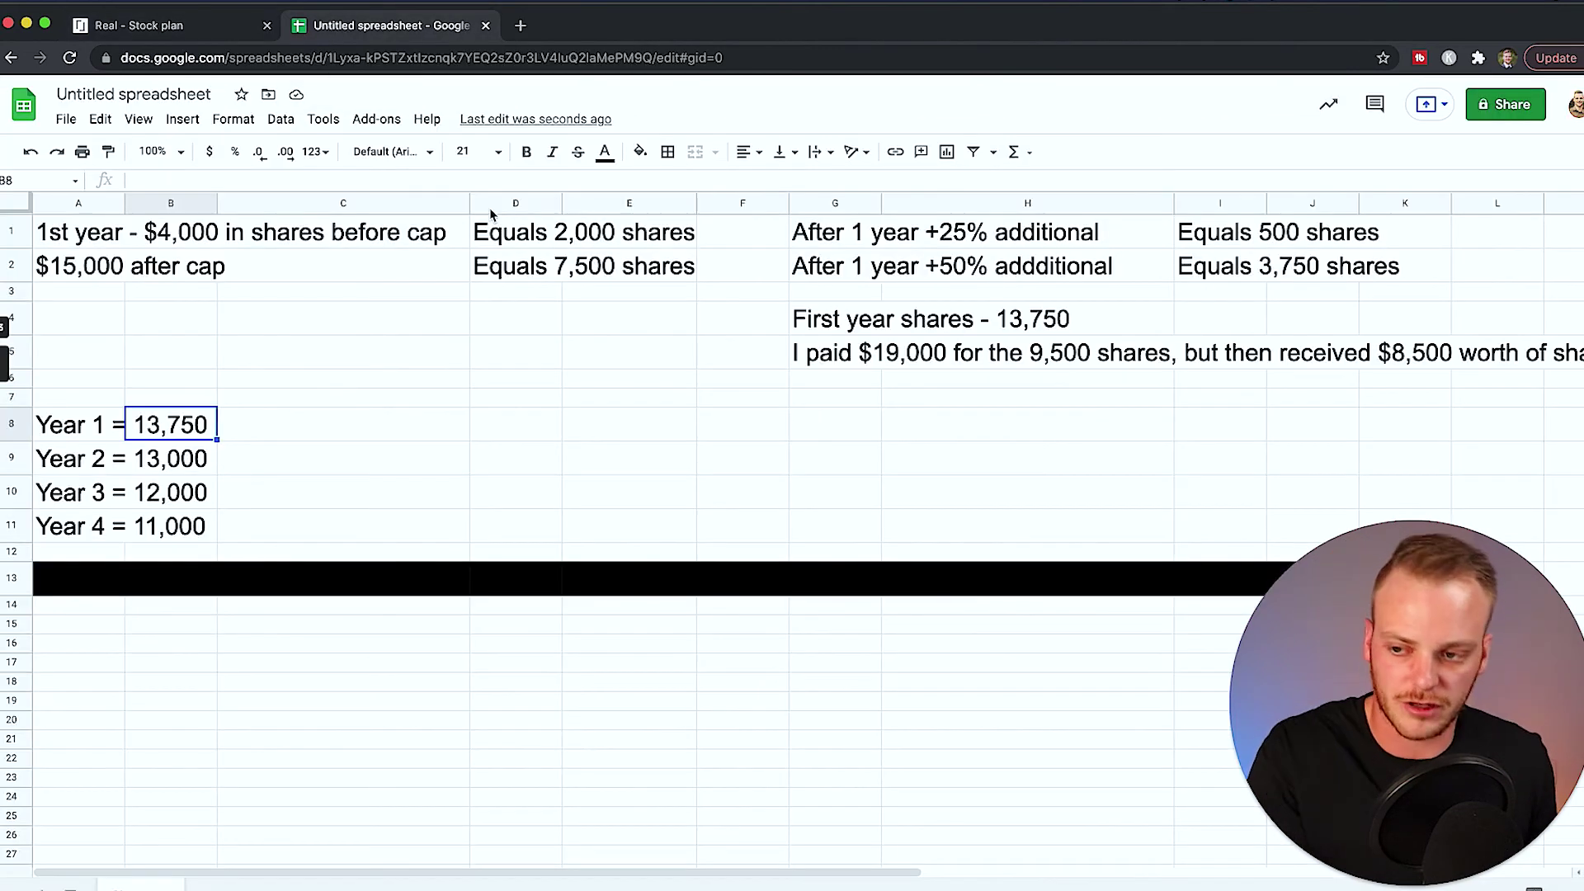
scroll(364, 523, "down", 2)
scroll(364, 523, "down", 2)
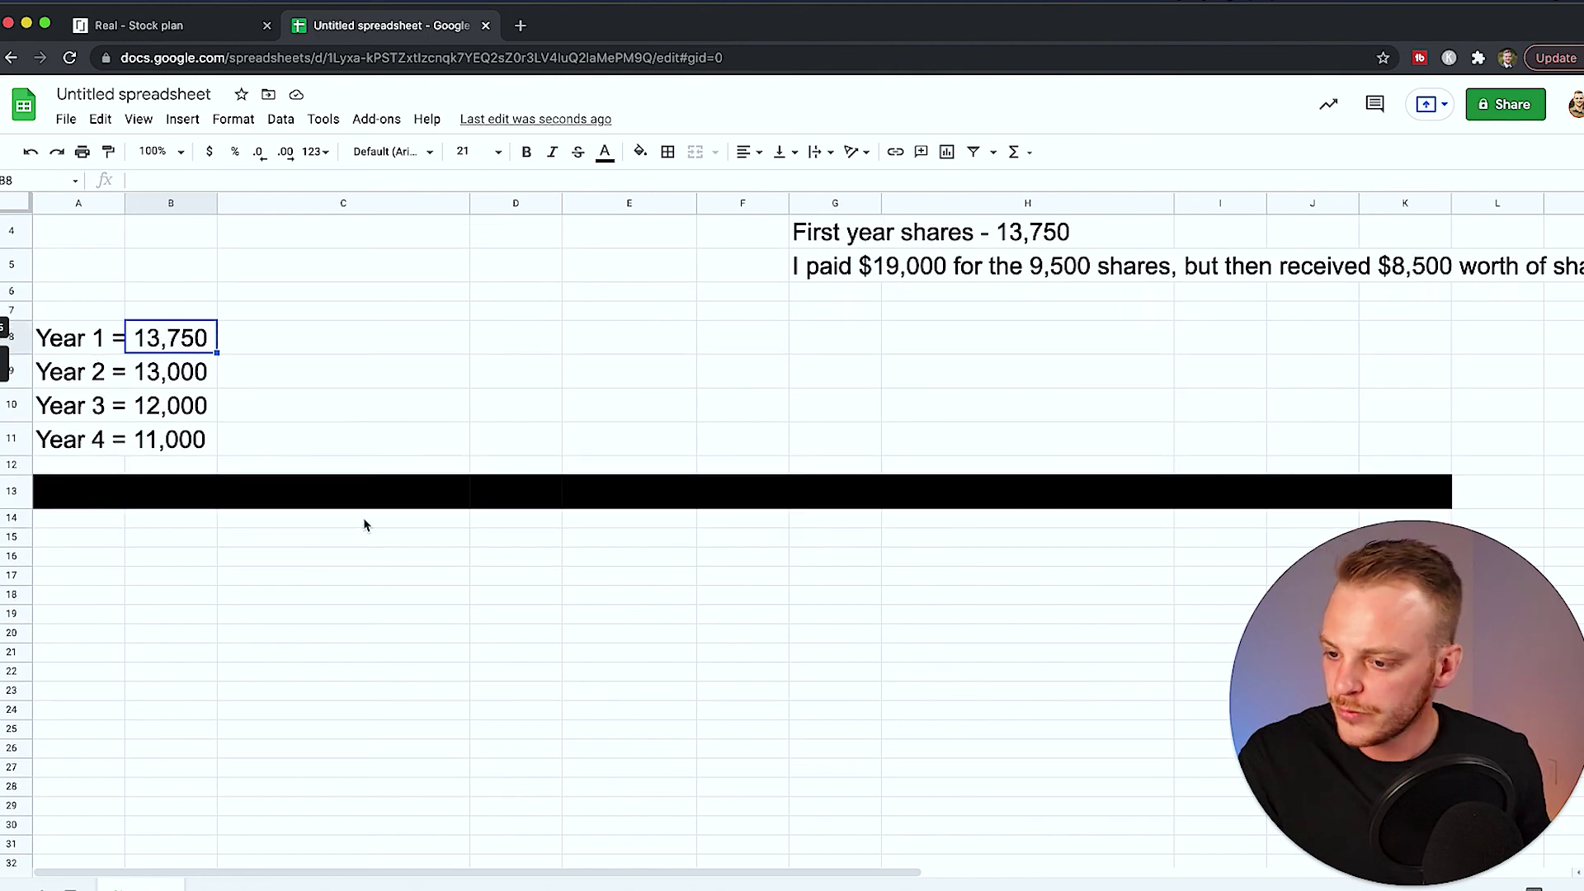
left_click(541, 476)
Step: Fill A13:L13 white to reveal the ~50,000 shares total and the 10x stock-value note
left_click_drag(540, 476, 1526, 458)
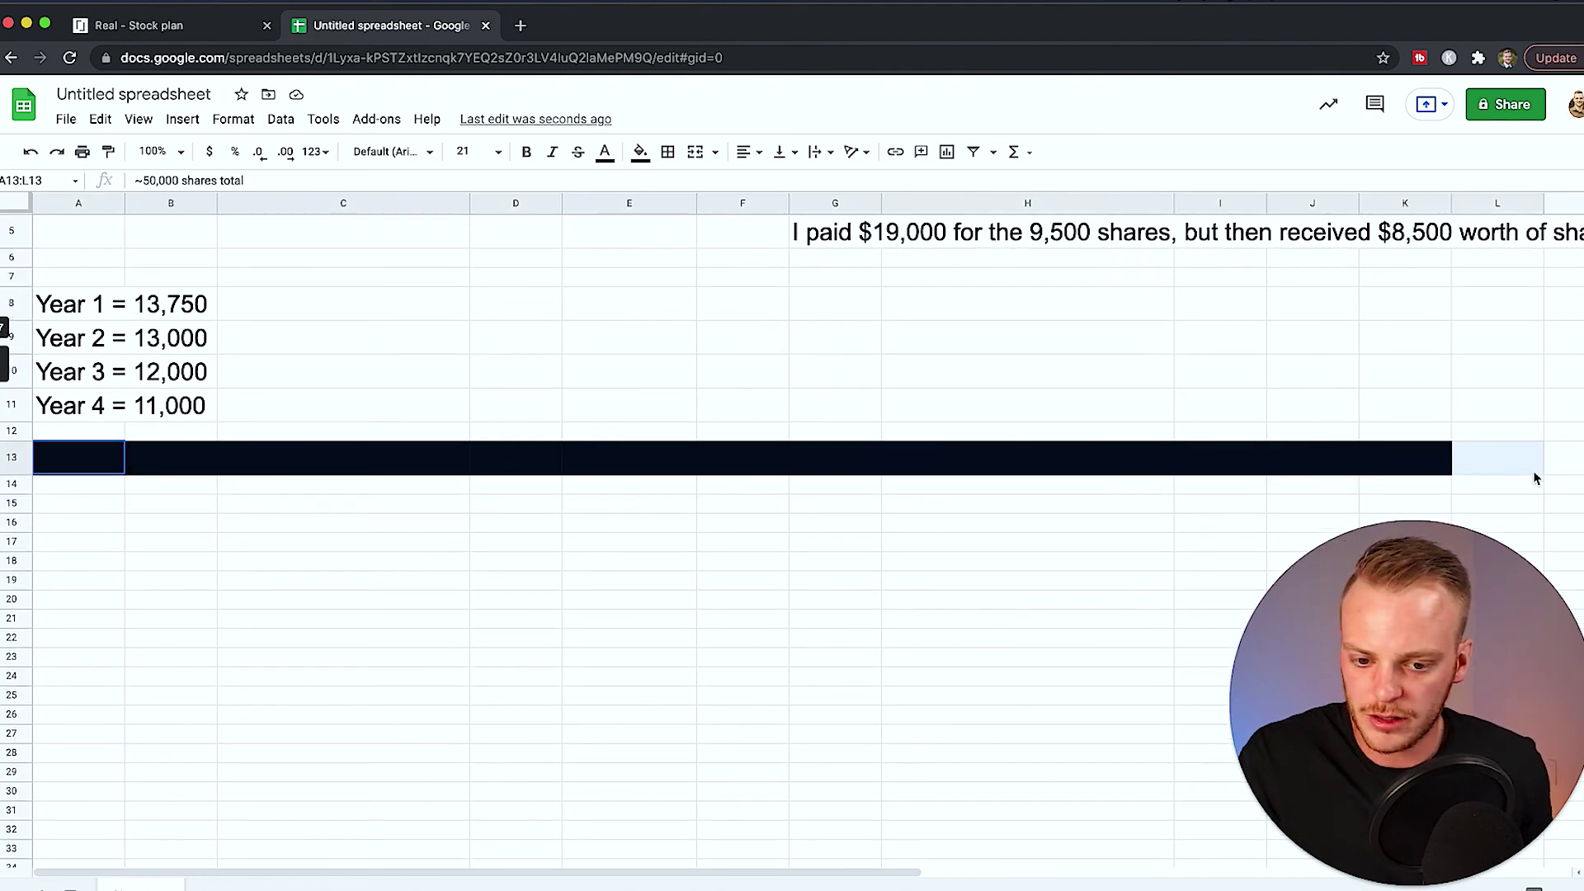
left_click(639, 151)
left_click(829, 216)
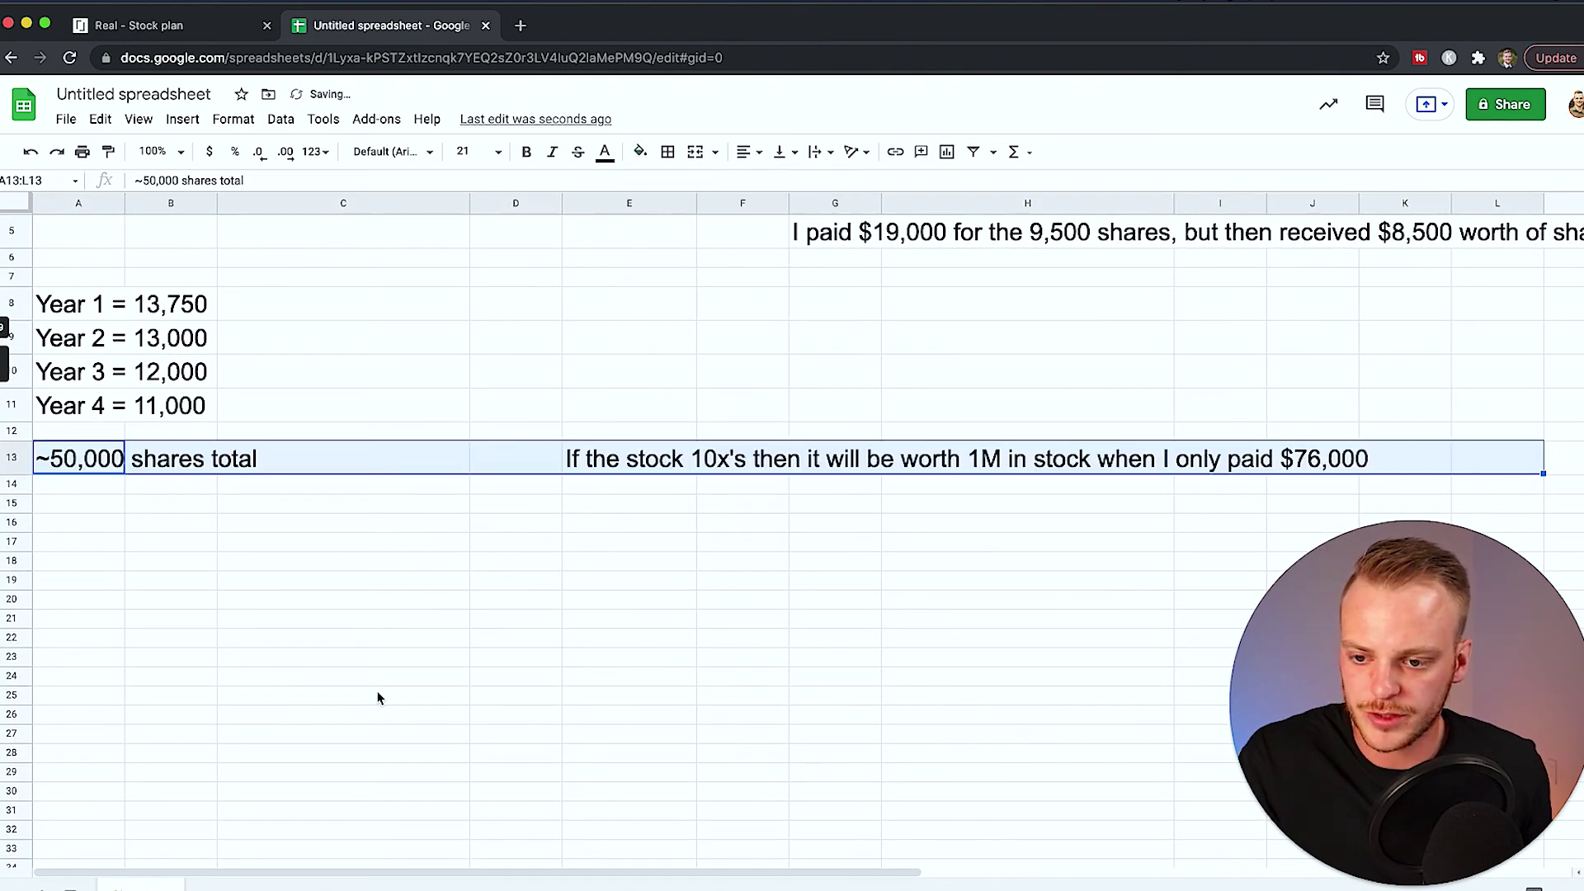
left_click(171, 580)
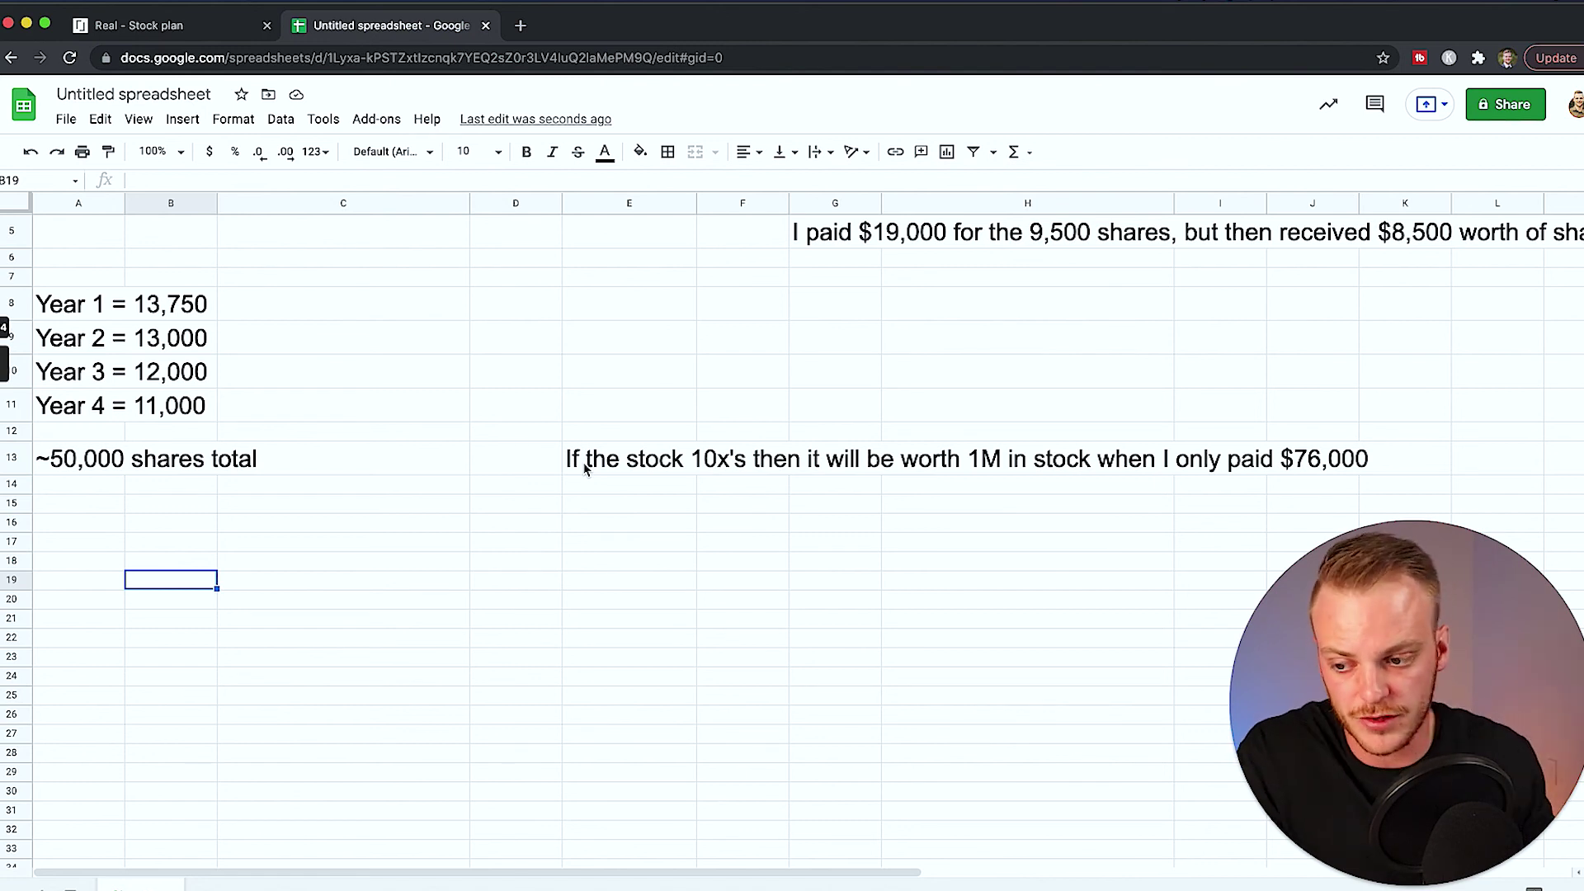
scroll(585, 469, "up", 3)
scroll(585, 468, "down", 1)
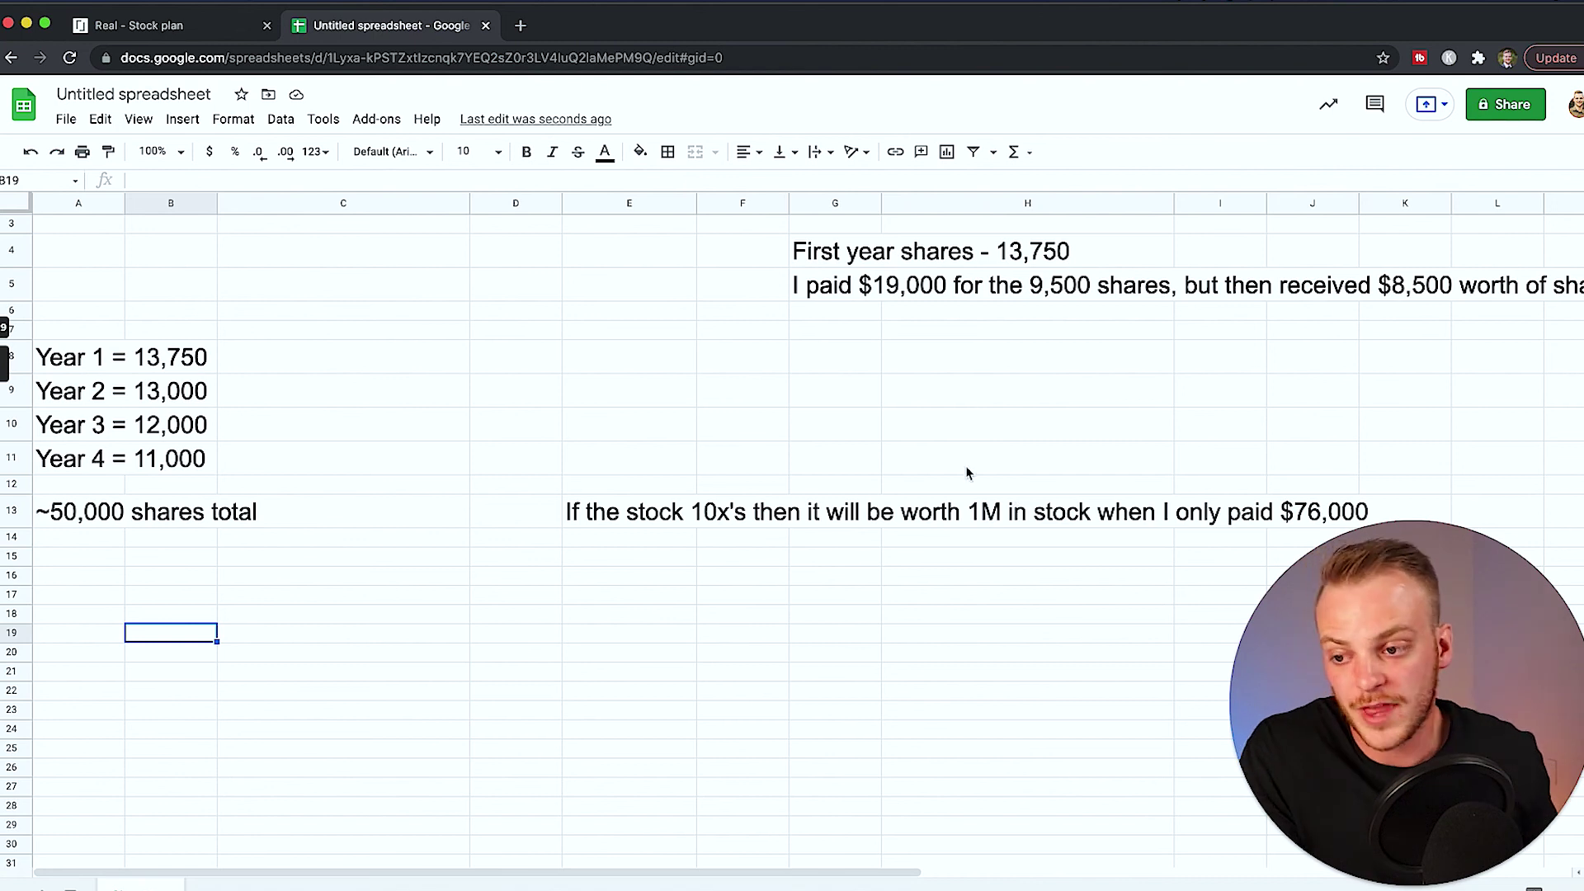
scroll(911, 460, "up", 2)
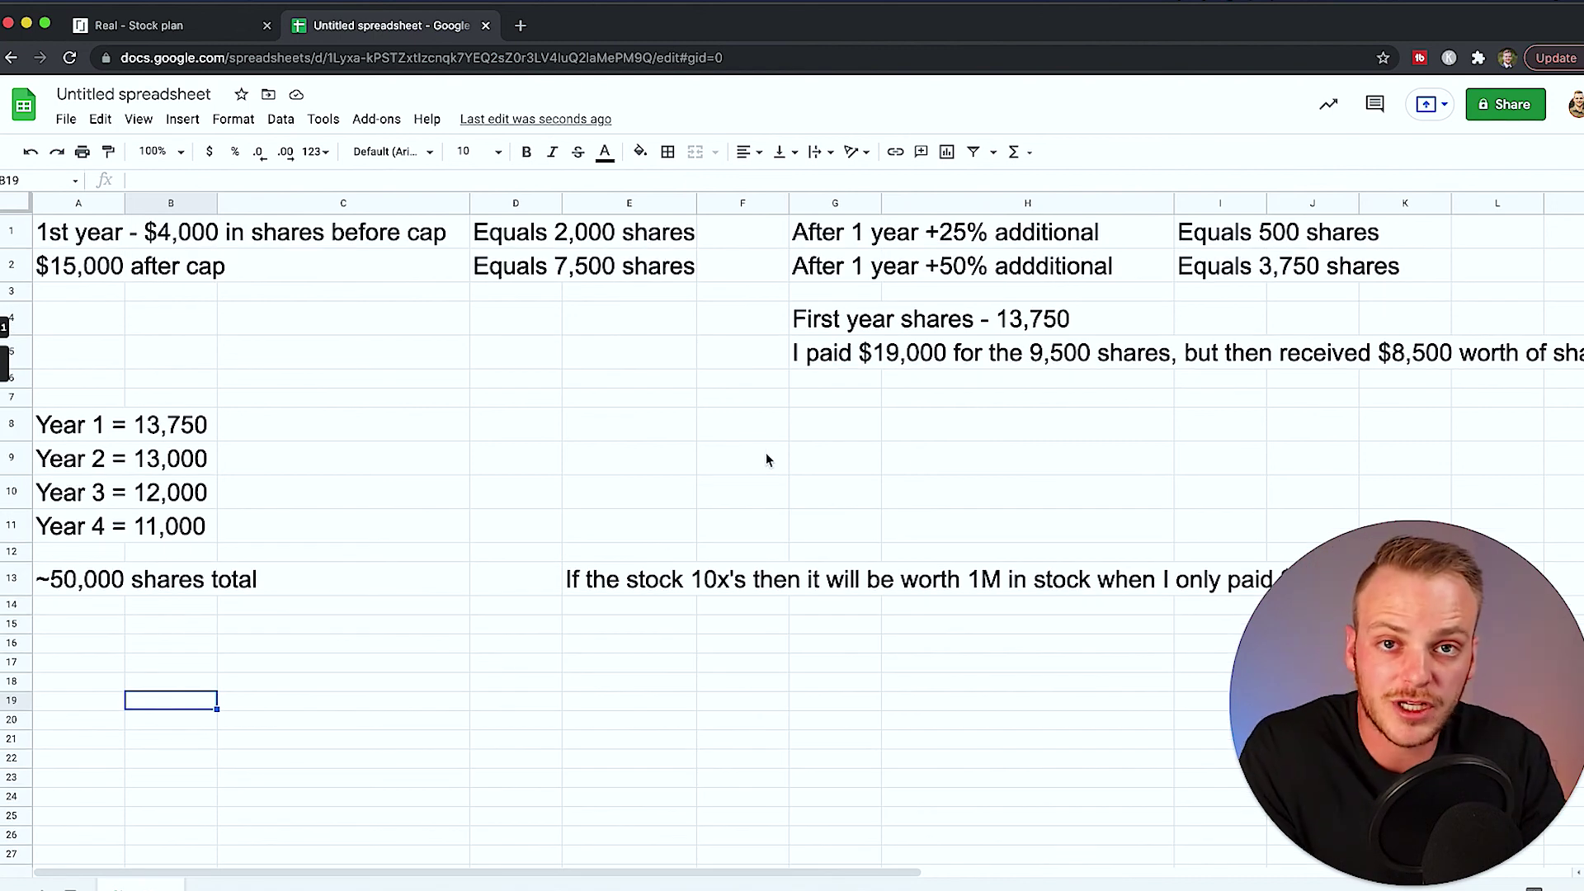